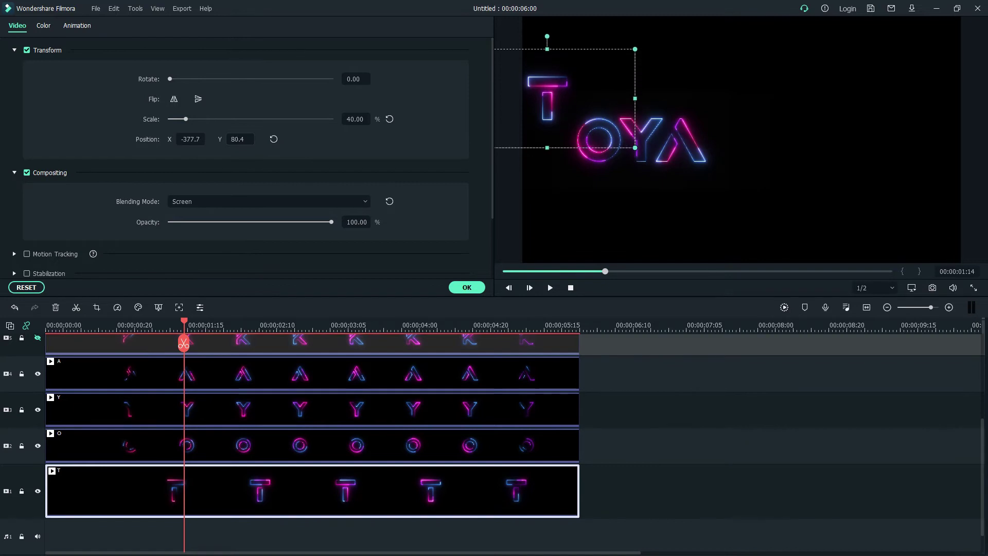
Align the T, O, Y and A letter clips on one row near the top of the frame
double_click(240, 140)
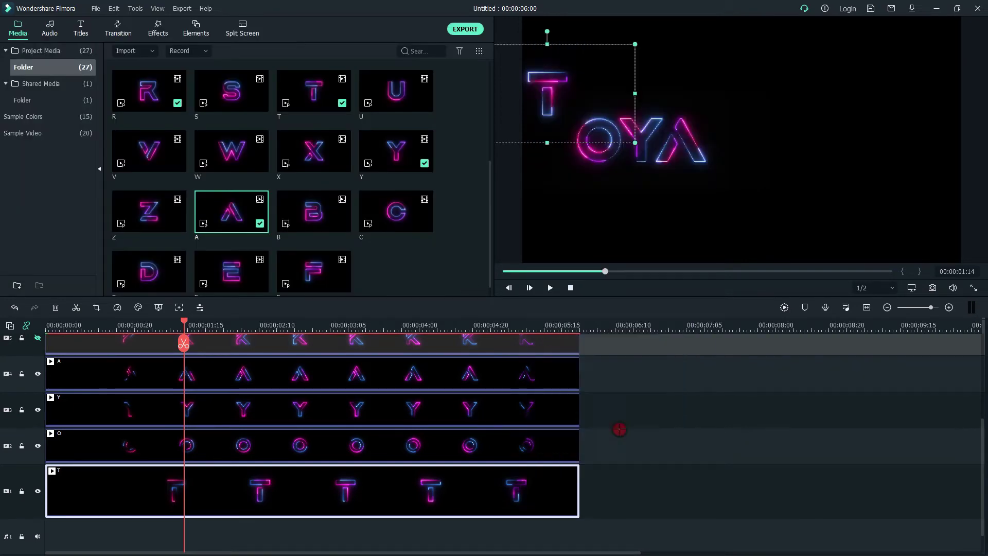
click(465, 287)
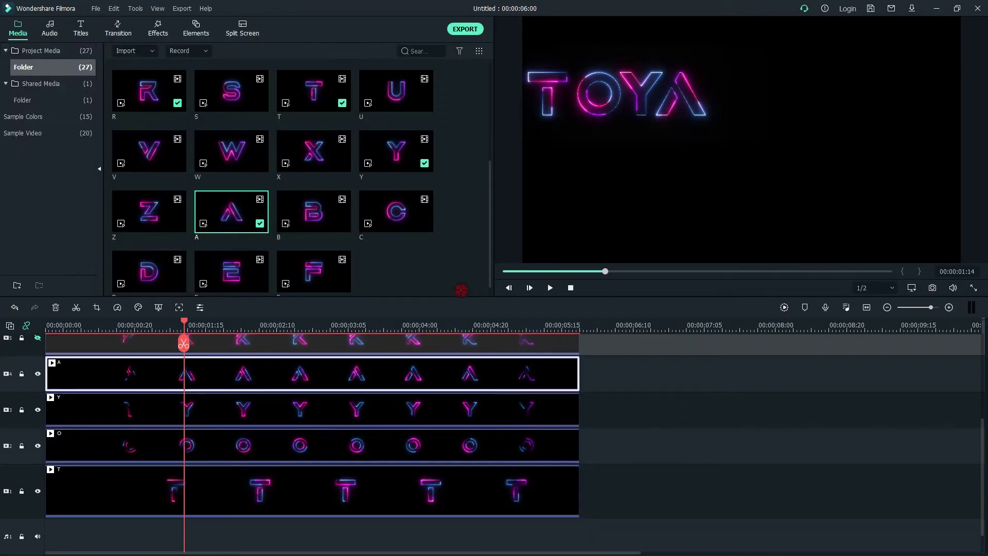
Show the hidden K, O, R and A clips and arrange them to spell KORA after TOYA on the same row
scroll(36, 415, up, 2)
click(36, 415)
drag(557, 144, 746, 102)
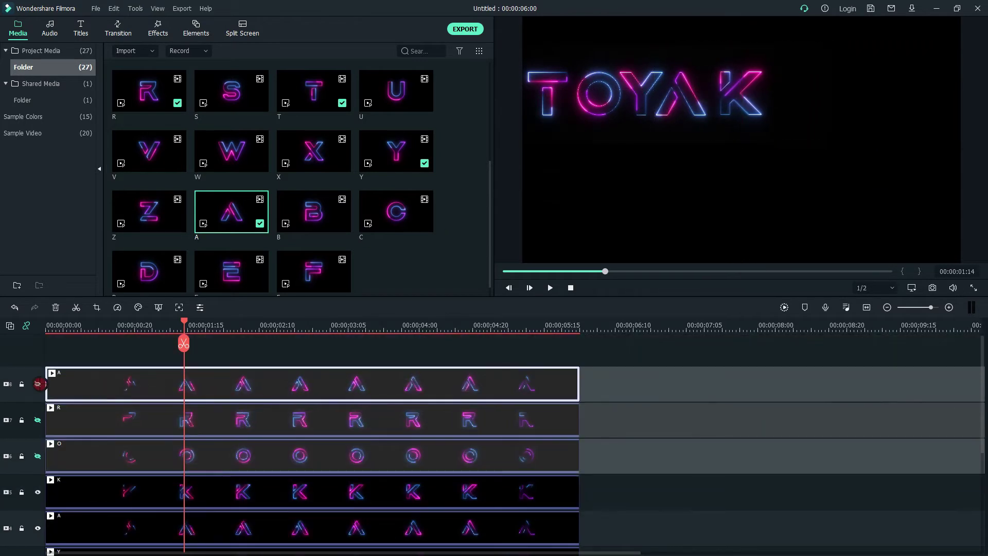
drag(548, 98, 905, 103)
click(37, 420)
drag(548, 98, 817, 94)
click(37, 456)
drag(730, 123, 763, 130)
click(657, 397)
scroll(657, 396, down, 3)
scroll(658, 396, up, 3)
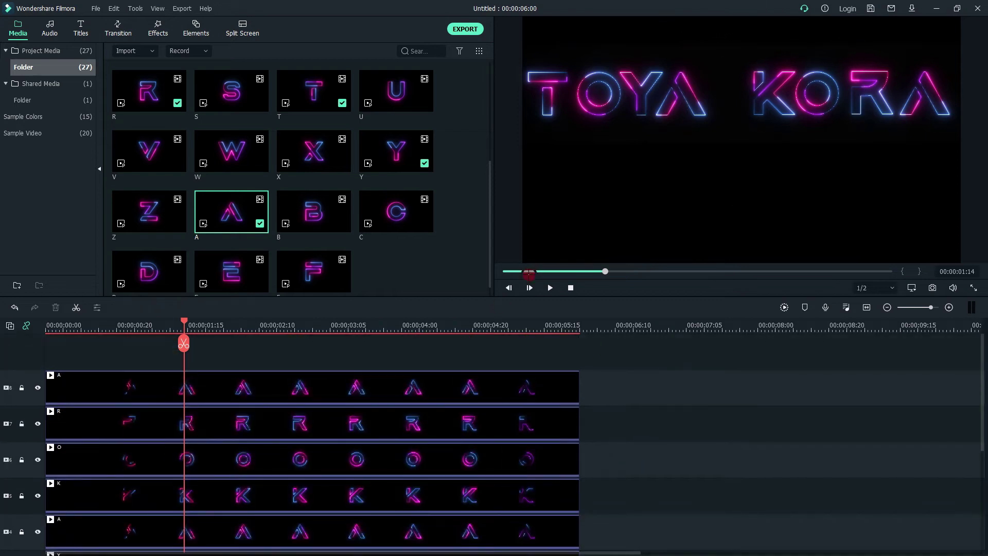
Play back the start of the assembled TOYA KORA title
click(529, 271)
key(space)
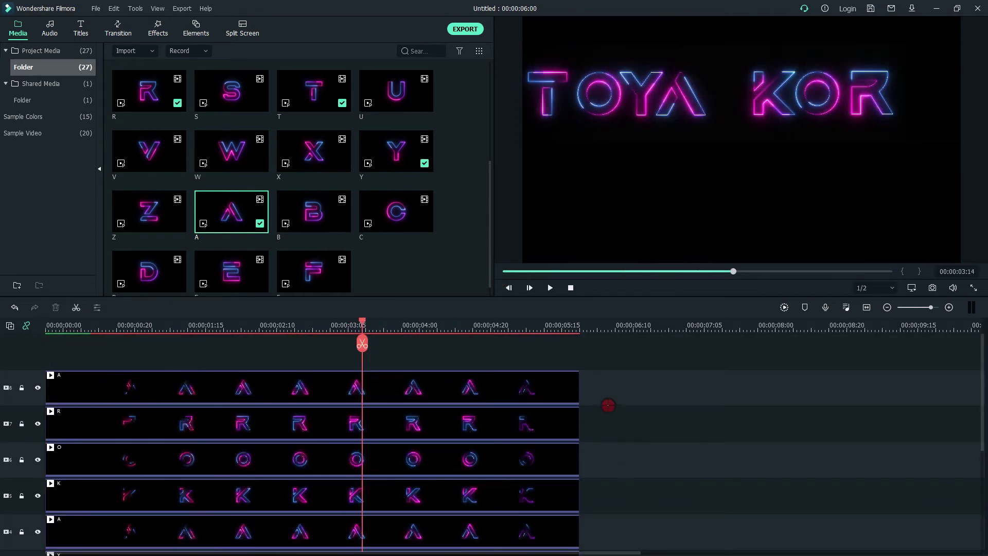
key(space)
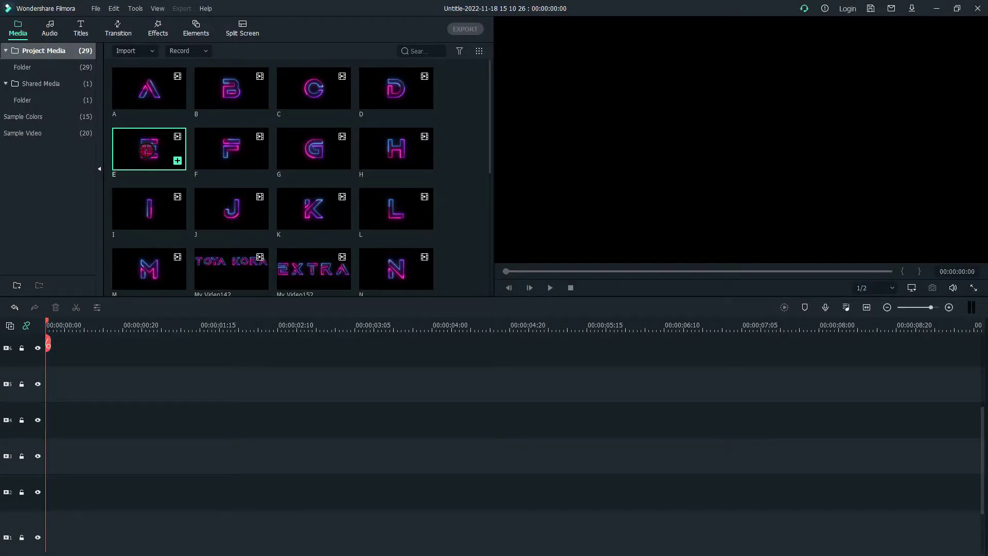
Stack the E, X, T, R and A clips on separate tracks, keeping the 1920 x 1080 25fps project settings, and open the X clip's properties
drag(180, 161, 40, 534)
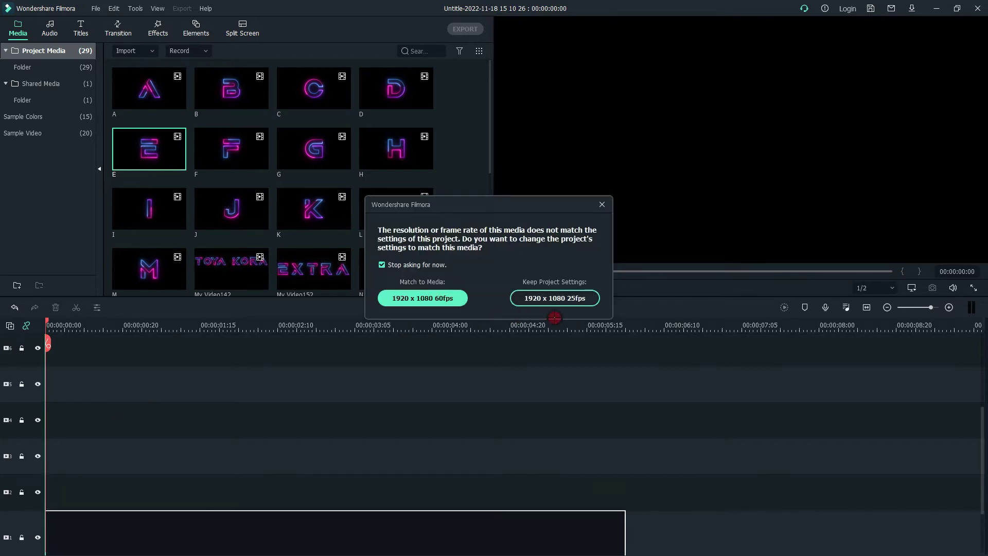
click(523, 297)
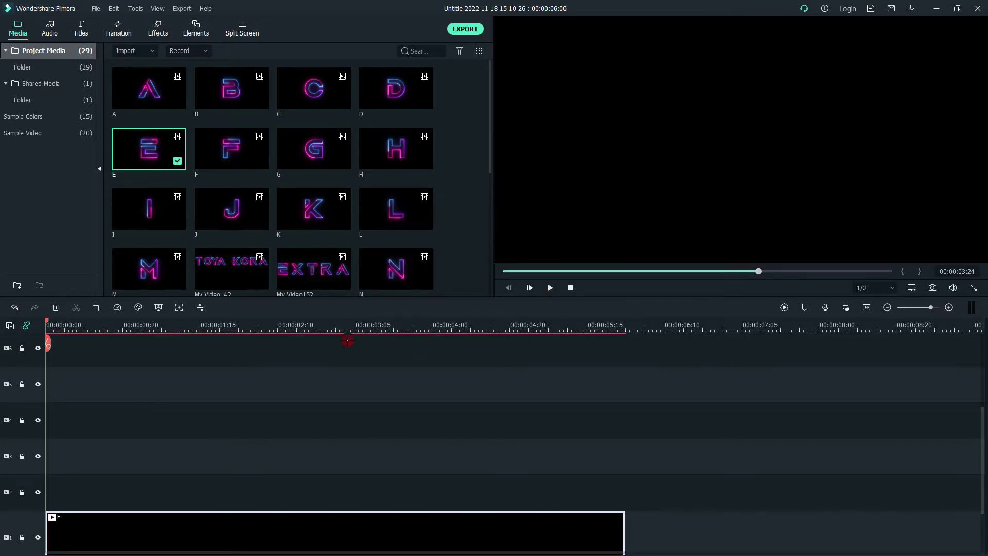
scroll(169, 88, down, 2)
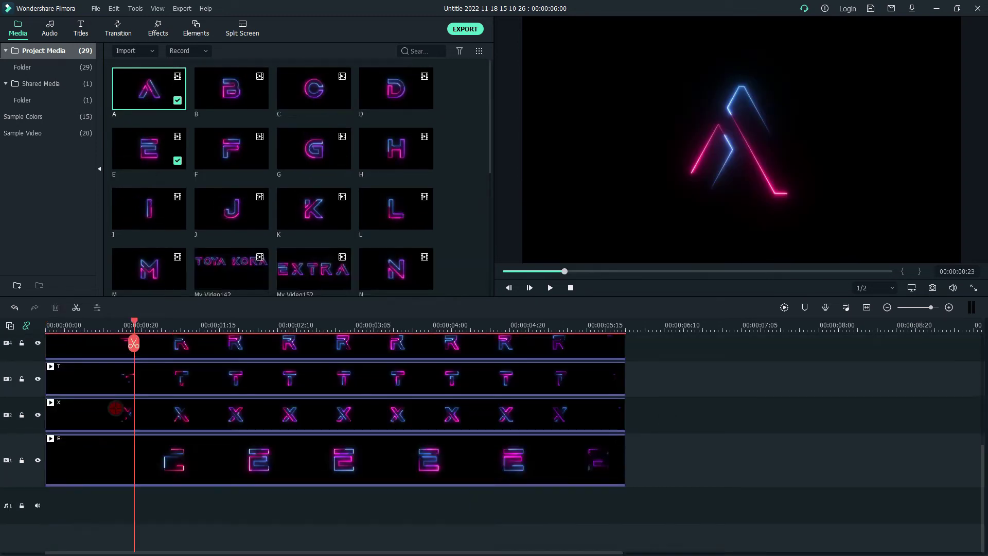
double_click(121, 408)
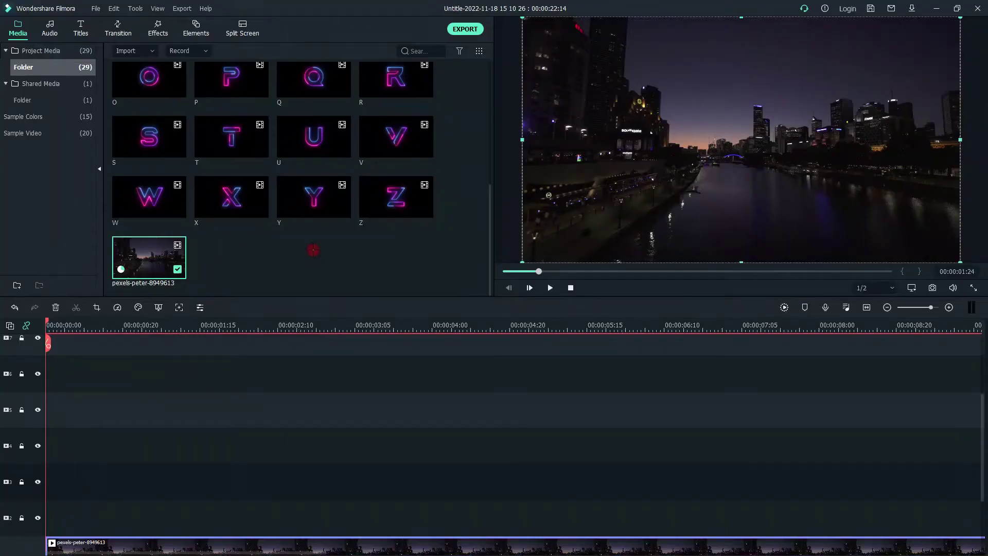
Place the rendered TOYA KORA clip on track 2 above the city footage, starting at the beginning of the timeline
scroll(278, 253, up, 5)
drag(223, 274, 39, 507)
scroll(304, 451, down, 2)
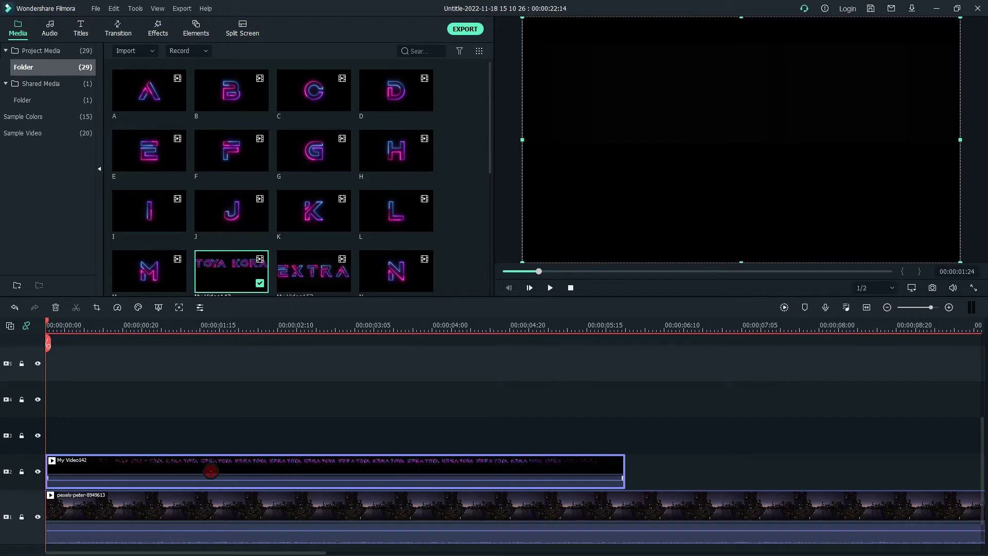
Trim the city footage to end together with the TOYA KORA clip and delete the leftover part
click(660, 393)
click(655, 503)
key(ctrl+b)
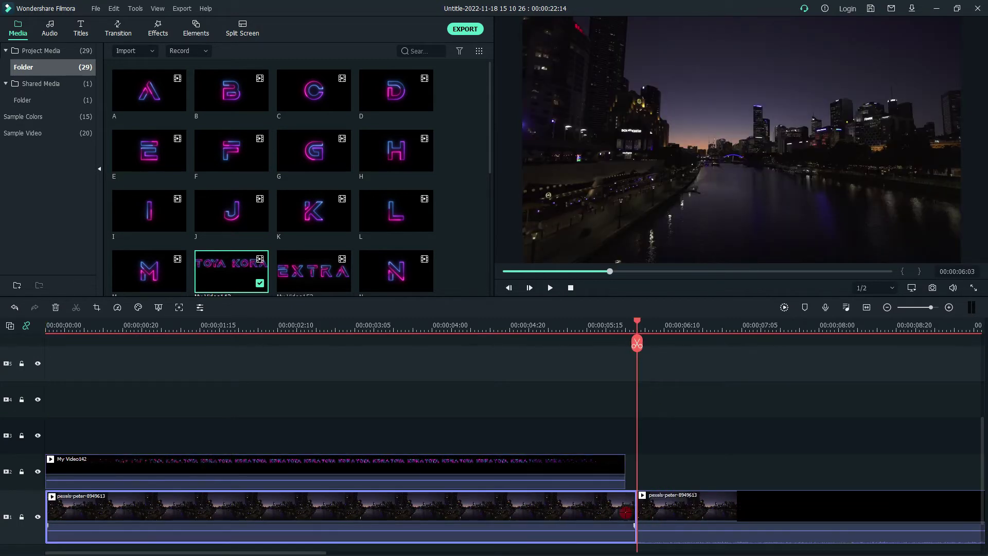
drag(636, 513, 625, 514)
click(56, 307)
click(570, 287)
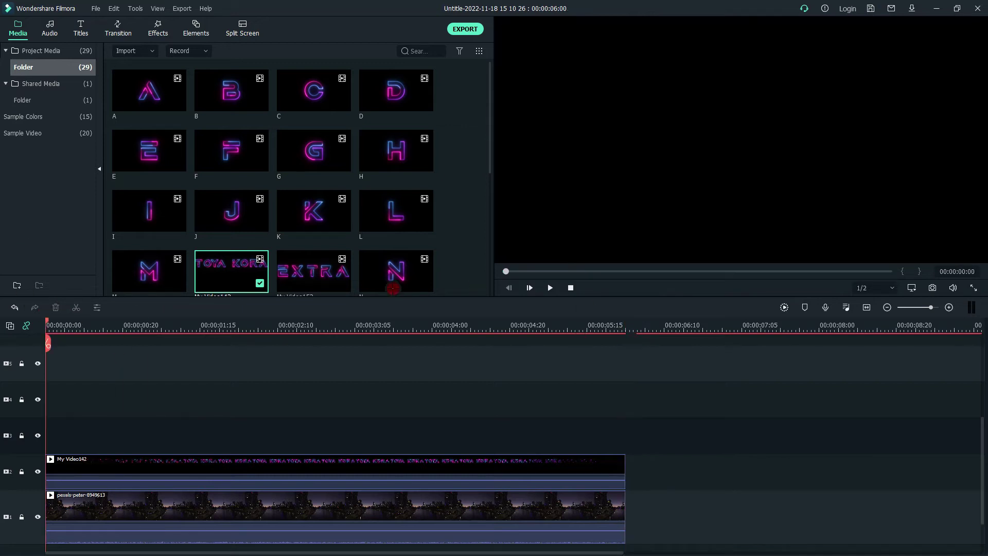
Set the TOYA KORA clip's blending mode to Screen and check the overlay at 00:00:02:07
click(294, 466)
double_click(294, 465)
click(214, 97)
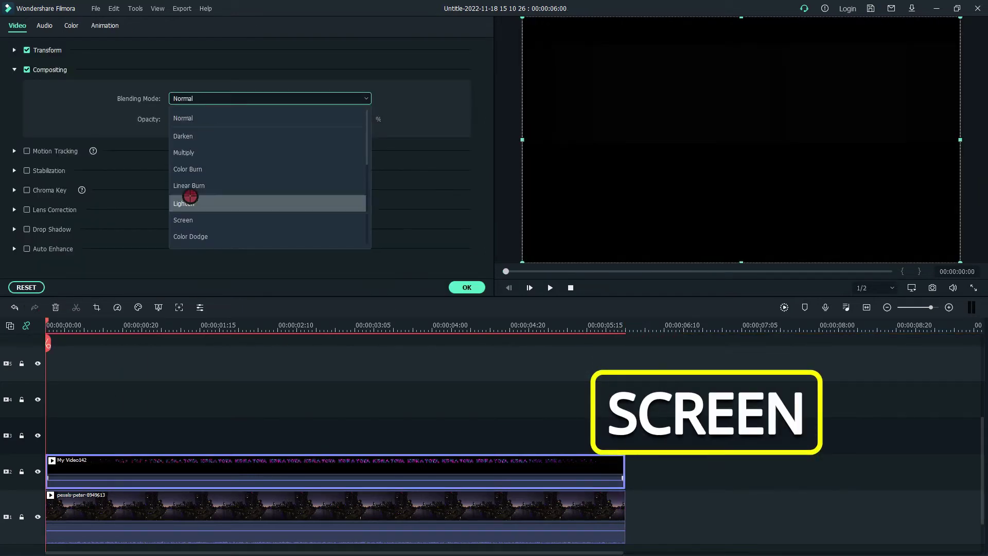
click(201, 219)
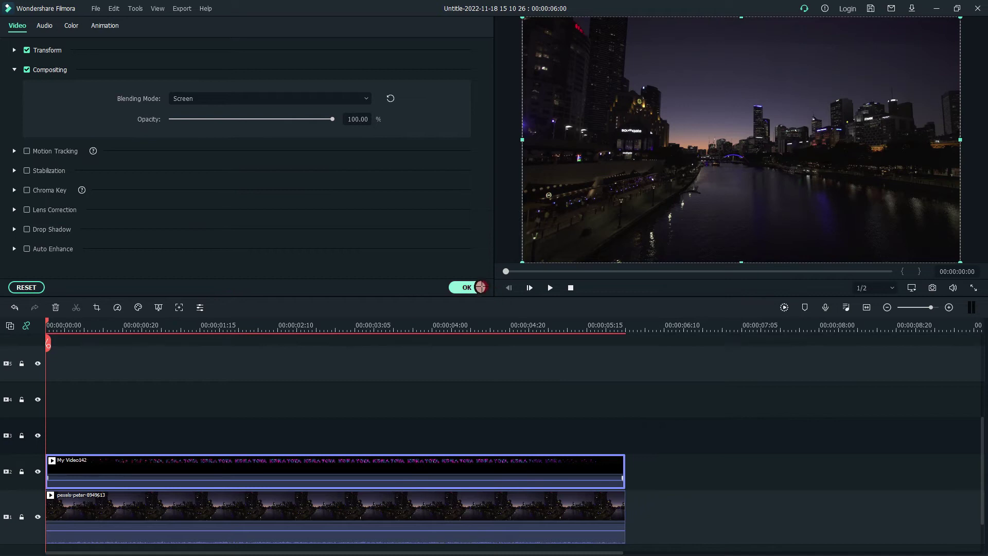
click(467, 287)
click(652, 272)
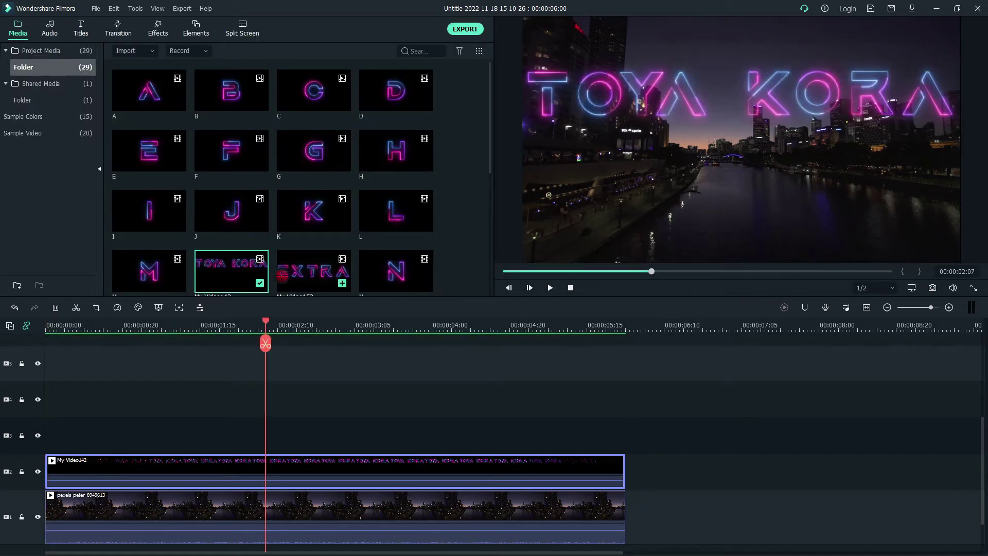
Add the rendered EXTRA clip on track 3 from the timeline start and set its blending mode to Screen
drag(313, 271, 29, 425)
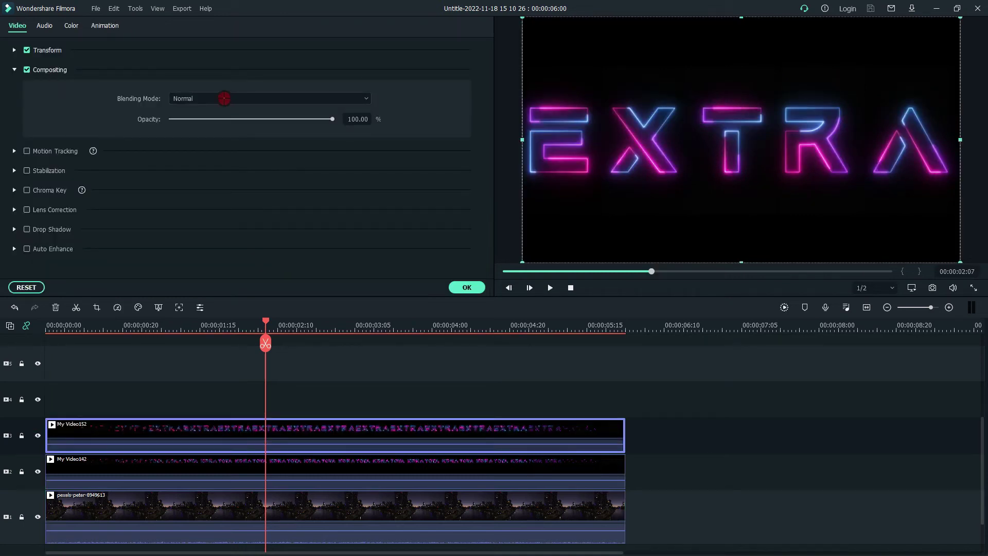
click(224, 98)
click(205, 206)
click(467, 287)
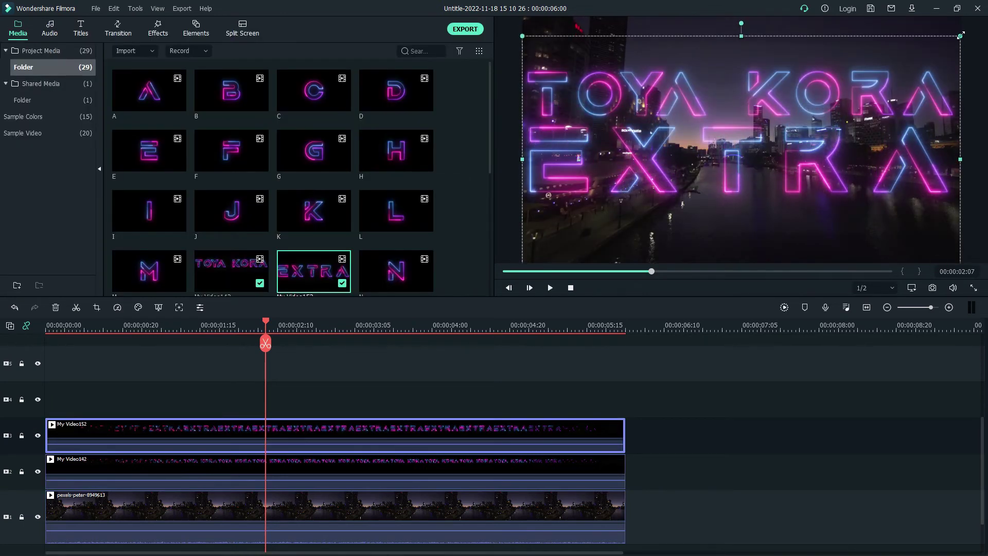
Scale the EXTRA title down to about 45 % and center it beneath TOYA KORA
drag(960, 35, 741, 149)
drag(669, 242, 786, 160)
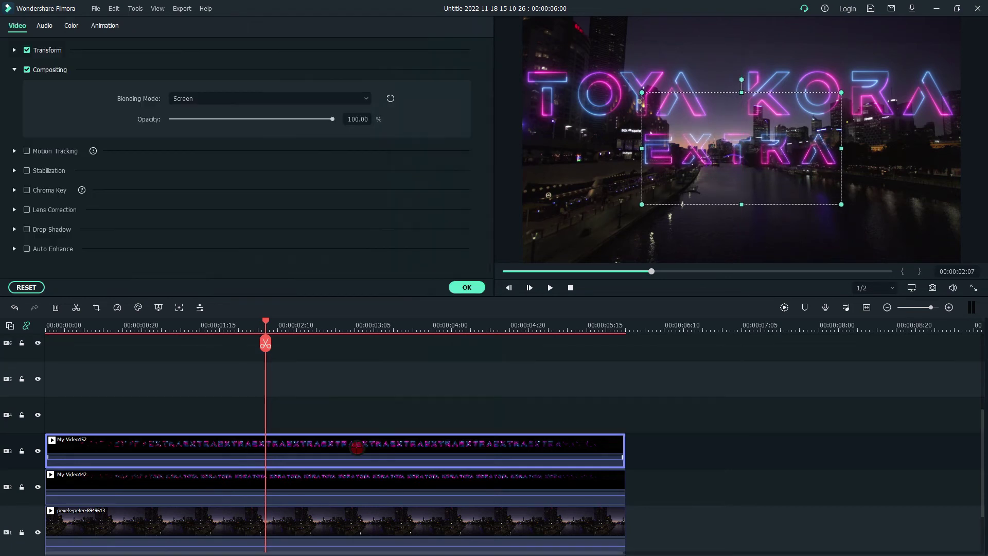
Duplicate the EXTRA clip onto track 4 at the timeline start and move the playhead to 00:00:04:10
right_click(356, 447)
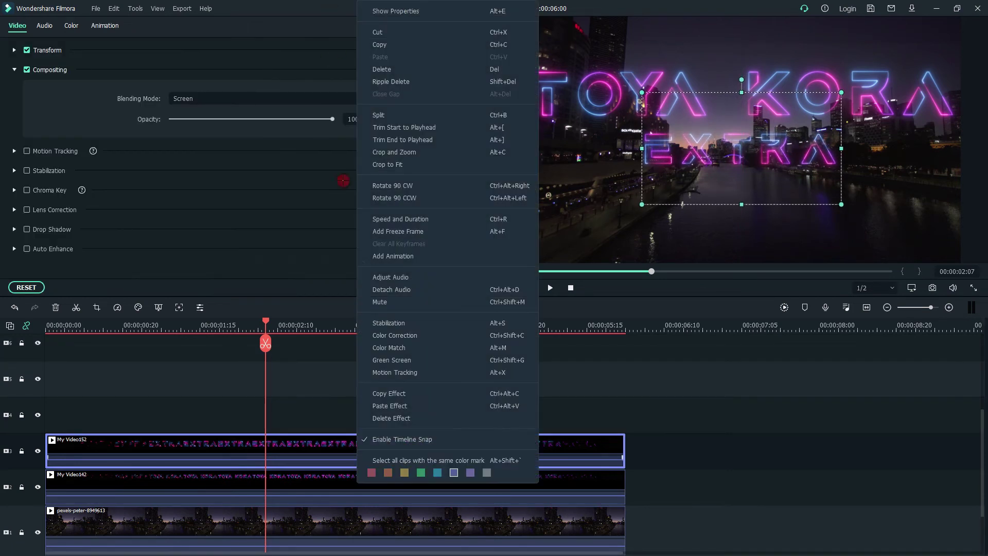
click(396, 45)
click(750, 415)
drag(596, 271, 422, 272)
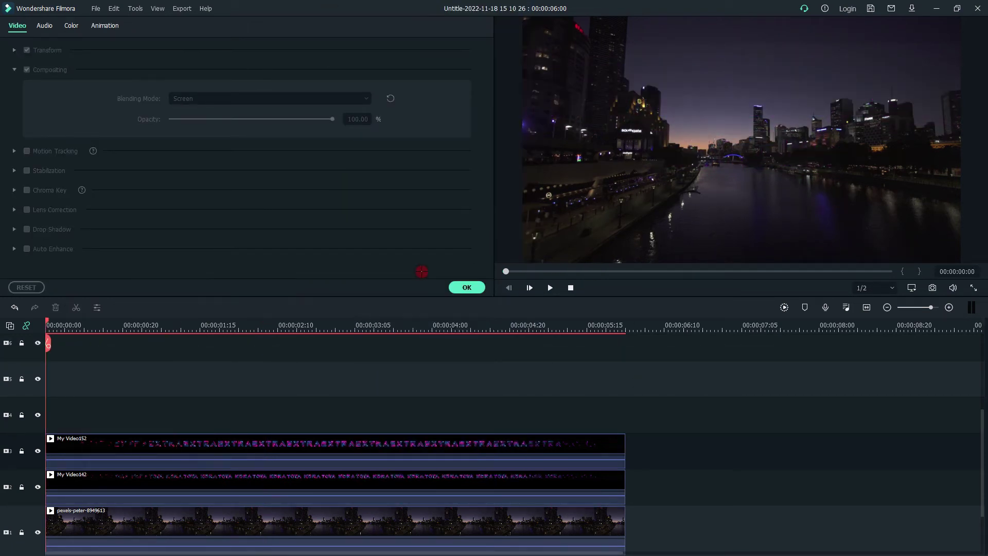
right_click(106, 417)
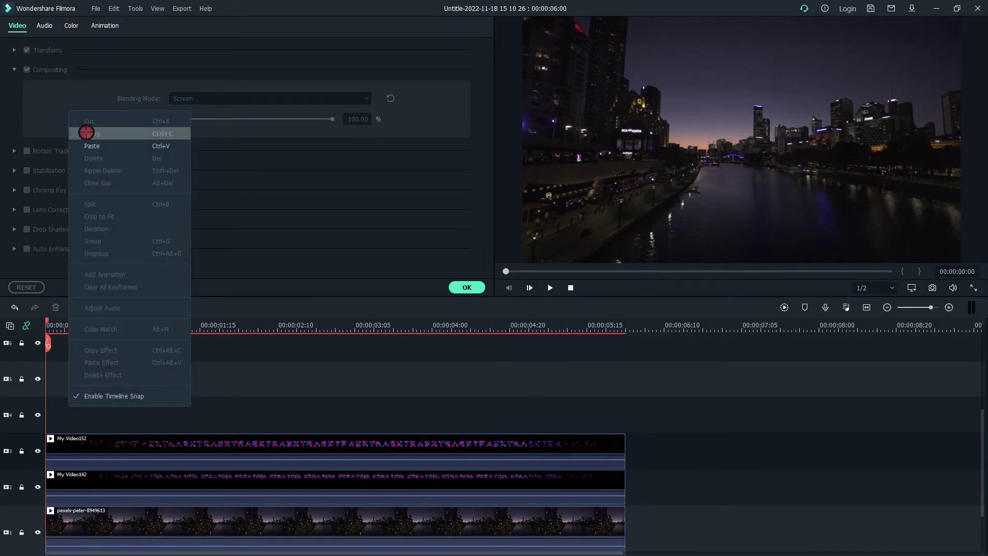
click(84, 133)
click(471, 323)
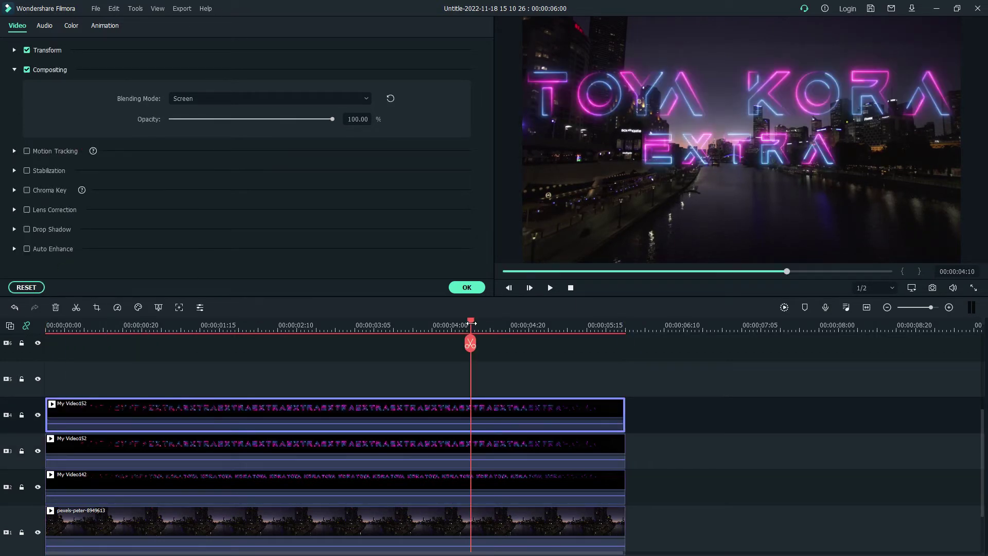
Flip the copied EXTRA title vertically and stretch it to about 74 % scale directly beneath the original as a reflection
drag(730, 160, 730, 184)
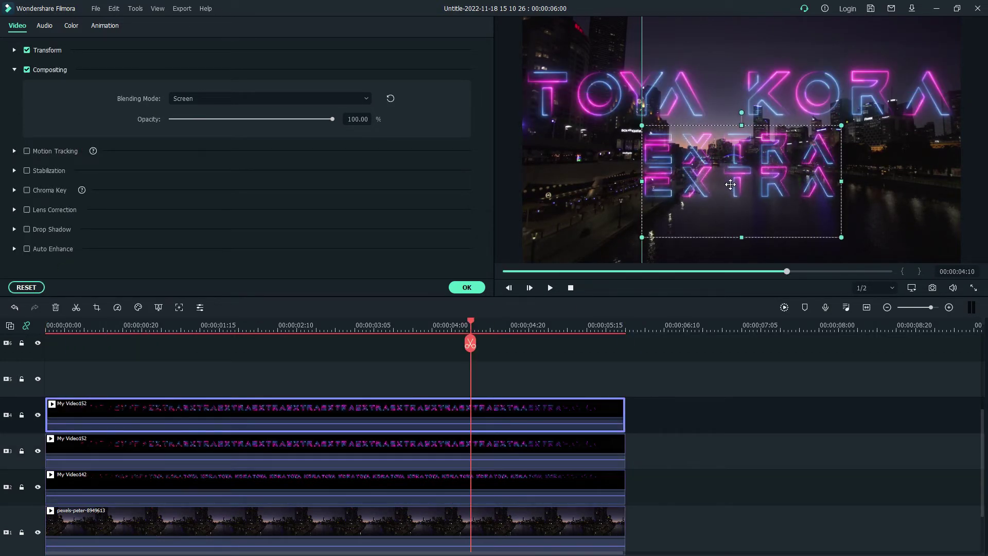
click(14, 50)
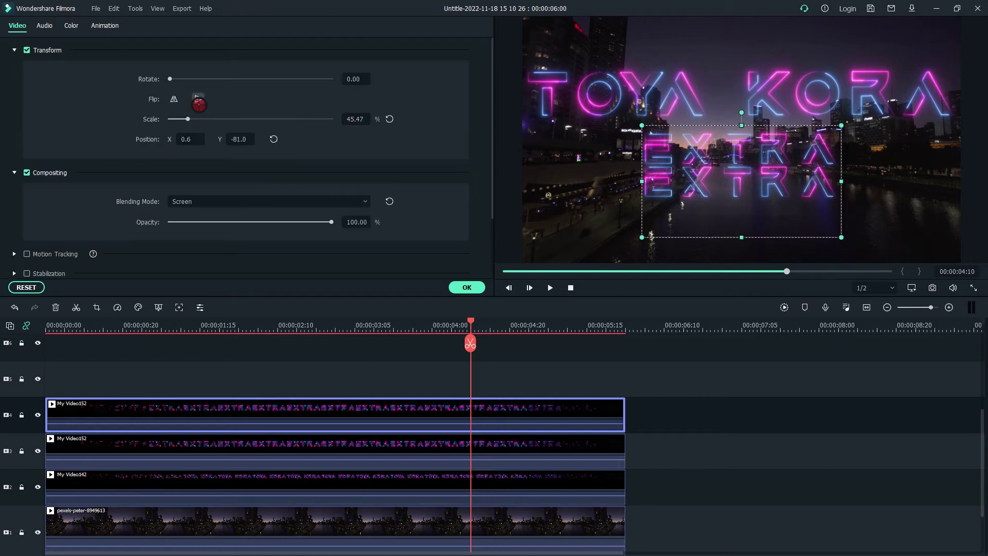
click(198, 99)
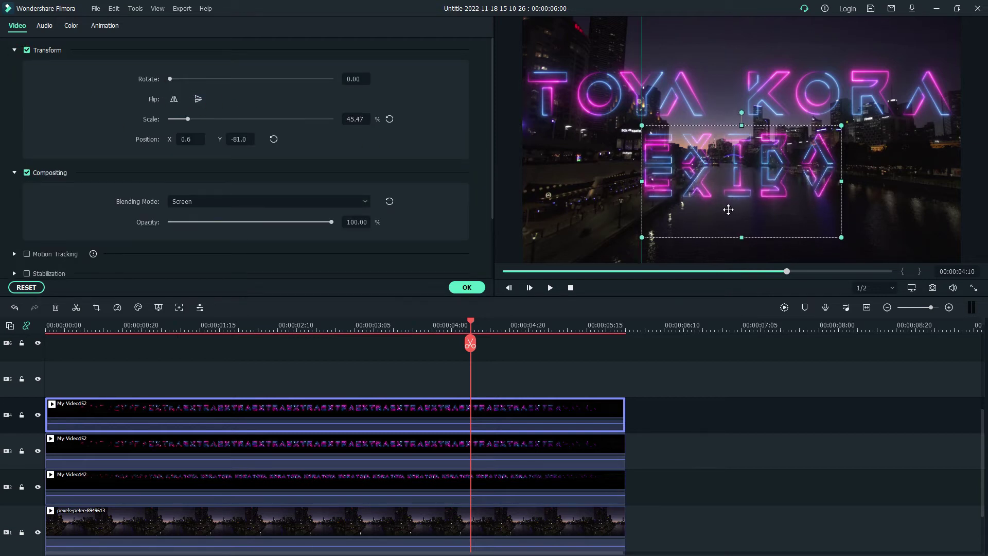
drag(742, 239, 737, 310)
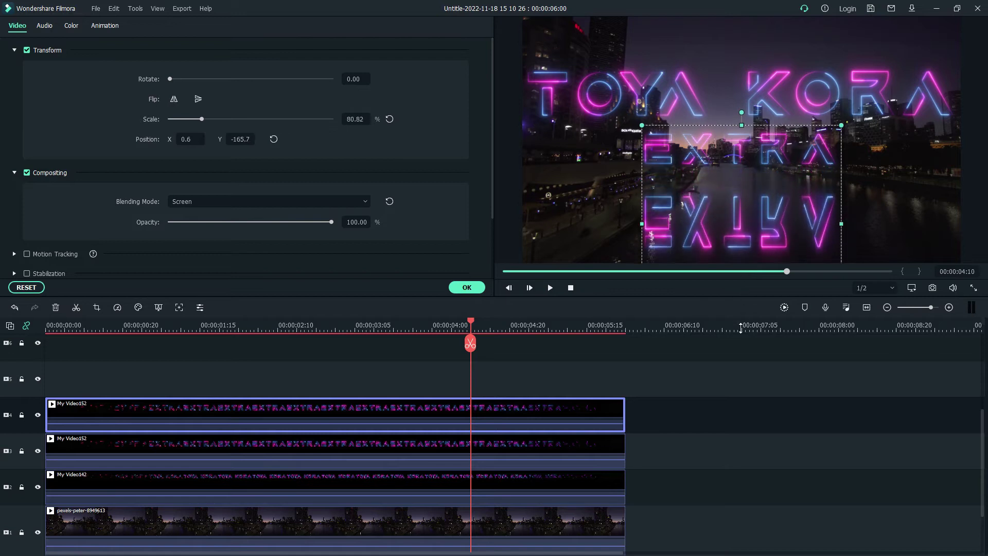
drag(741, 233, 740, 210)
Lower the opacity of the flipped EXTRA copy to roughly a third
click(231, 222)
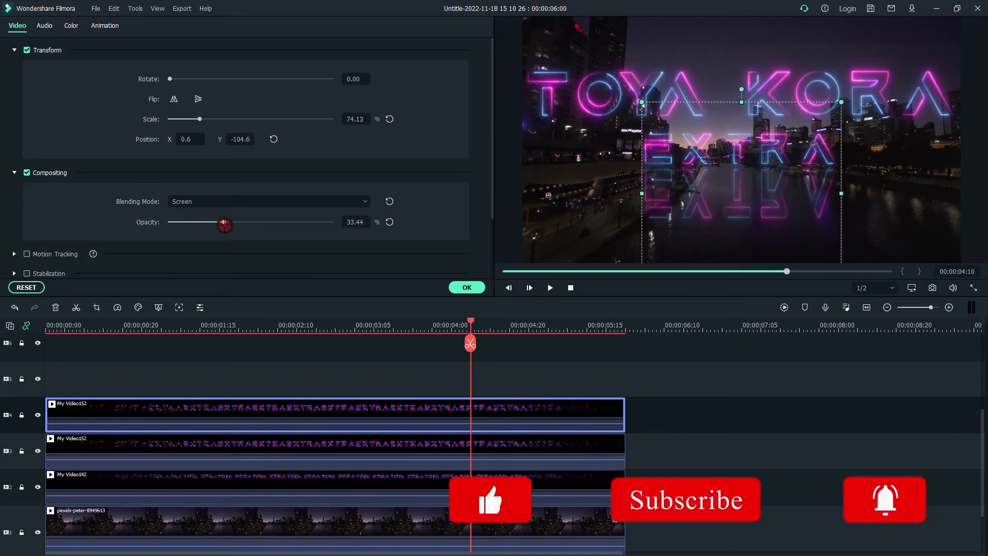
drag(233, 226, 227, 222)
click(355, 222)
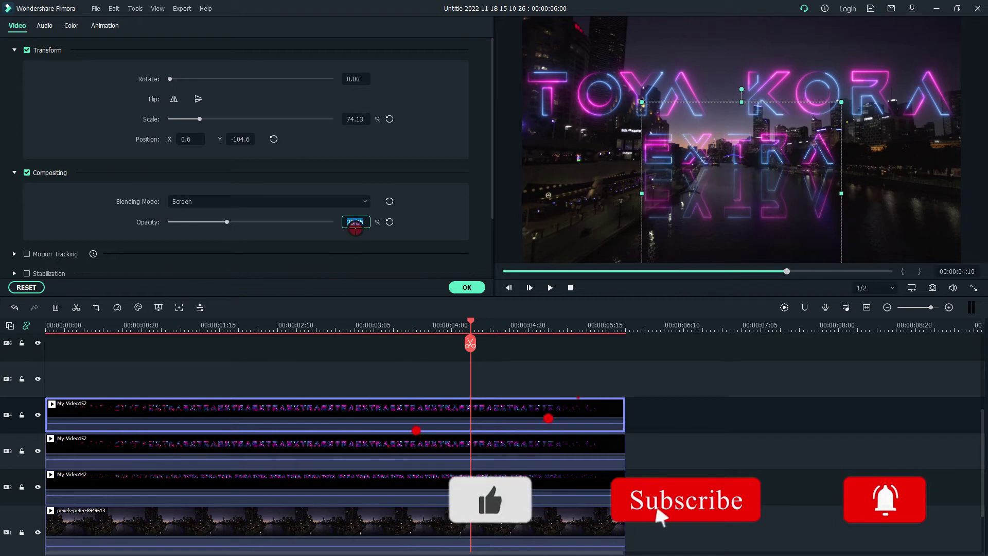
Apply the Fantasy preset from Advanced Color Correction to the original EXTRA clip on track 3
click(71, 26)
click(412, 288)
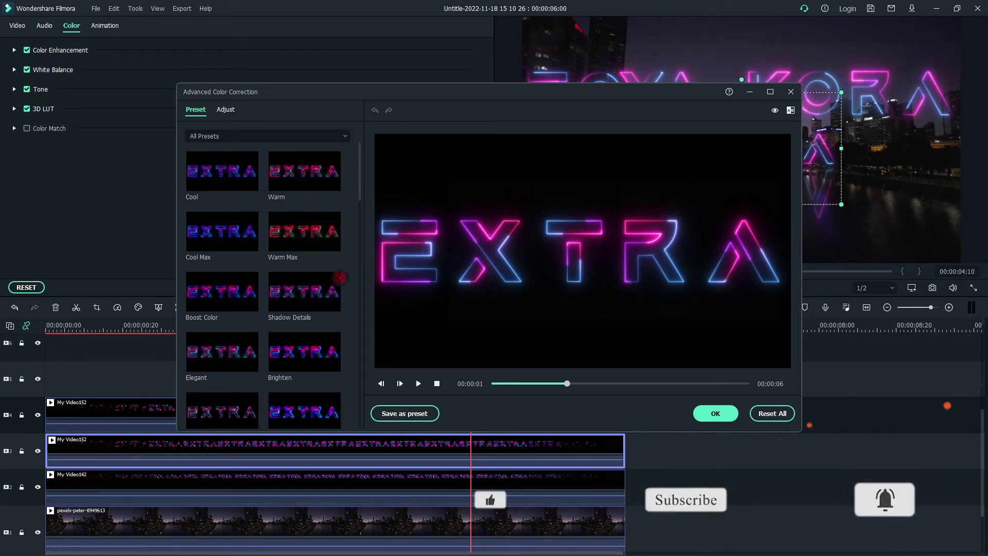
click(307, 411)
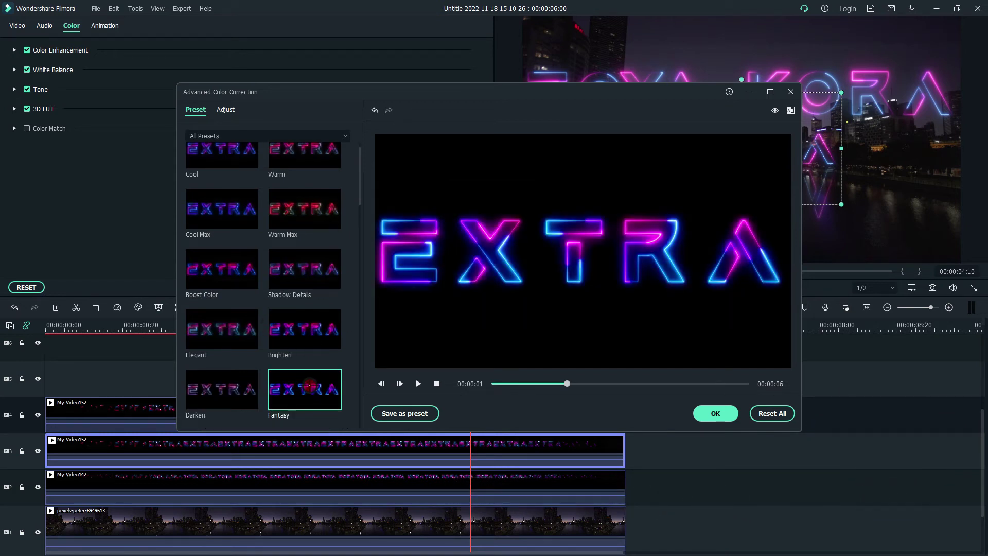
click(304, 327)
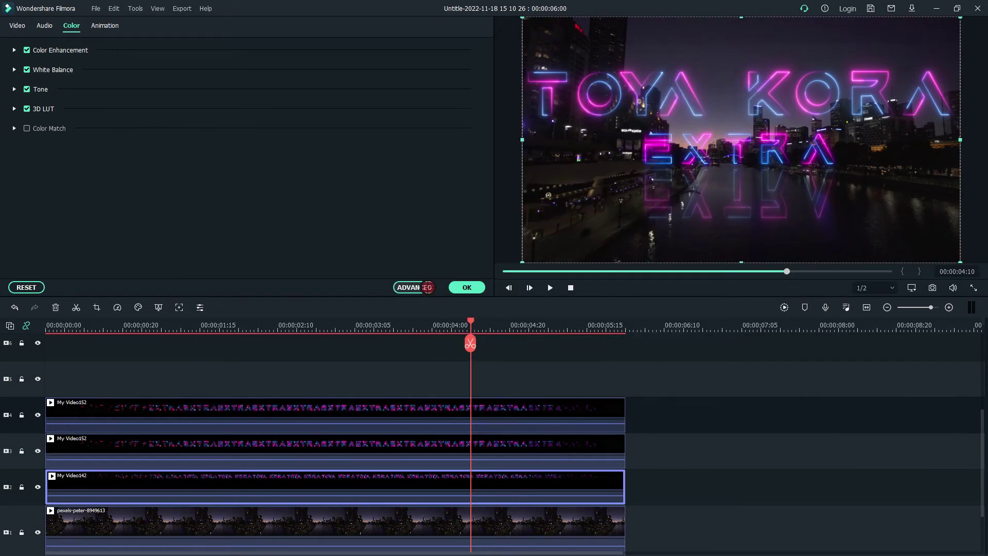
Give the TOYA KORA clip matching vivid colors with an Advanced Color Correction preset and close its settings
click(417, 286)
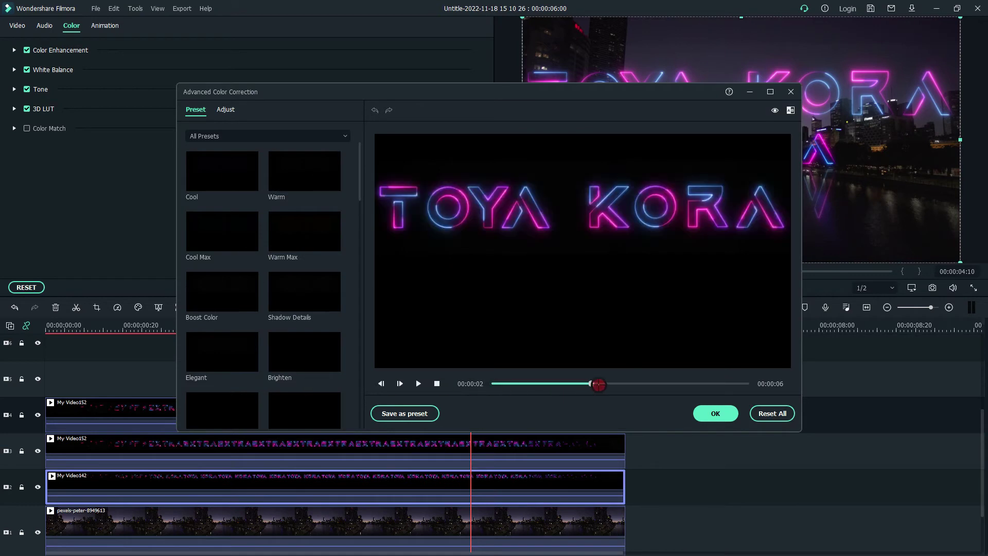
click(718, 414)
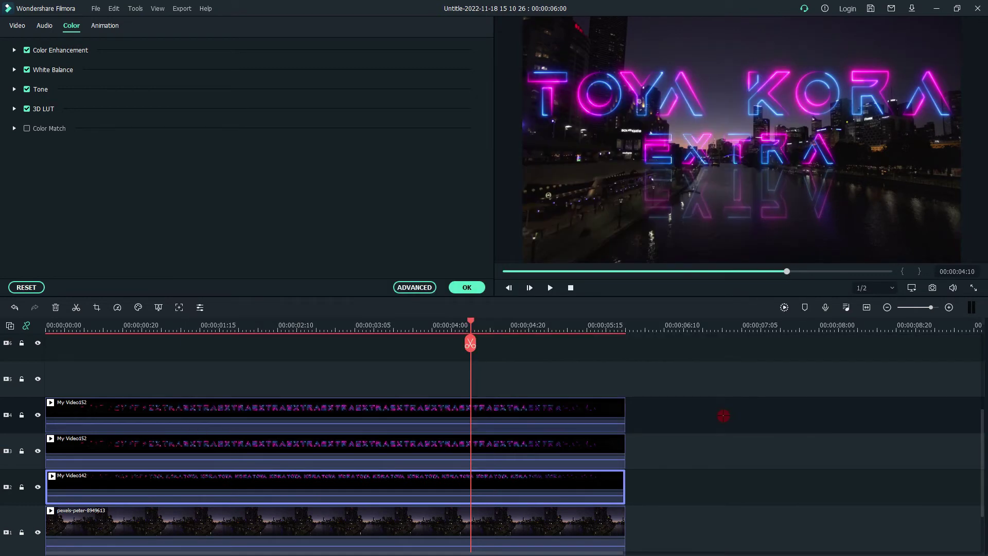
click(726, 416)
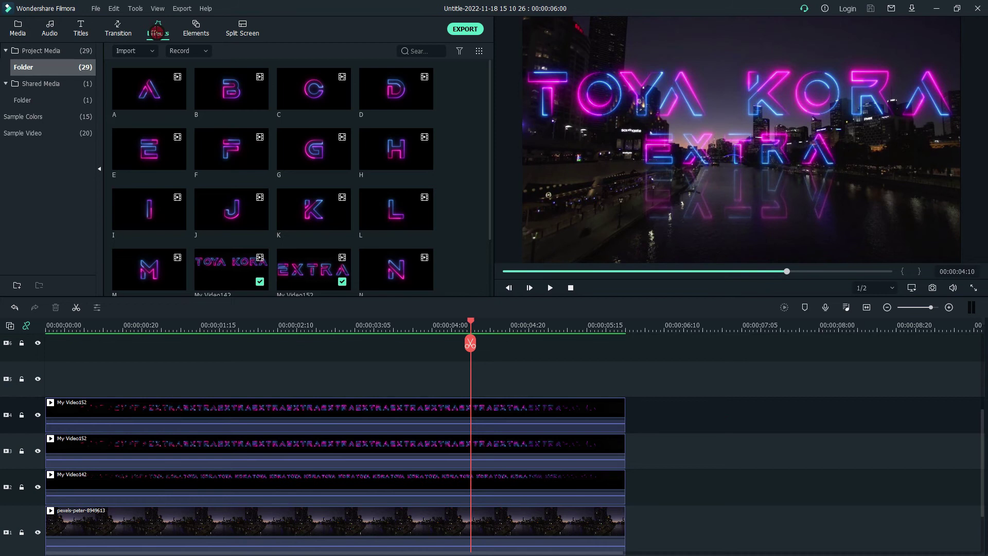
Find the Tunnel effect and place it on track 5 above all the title clips
click(157, 32)
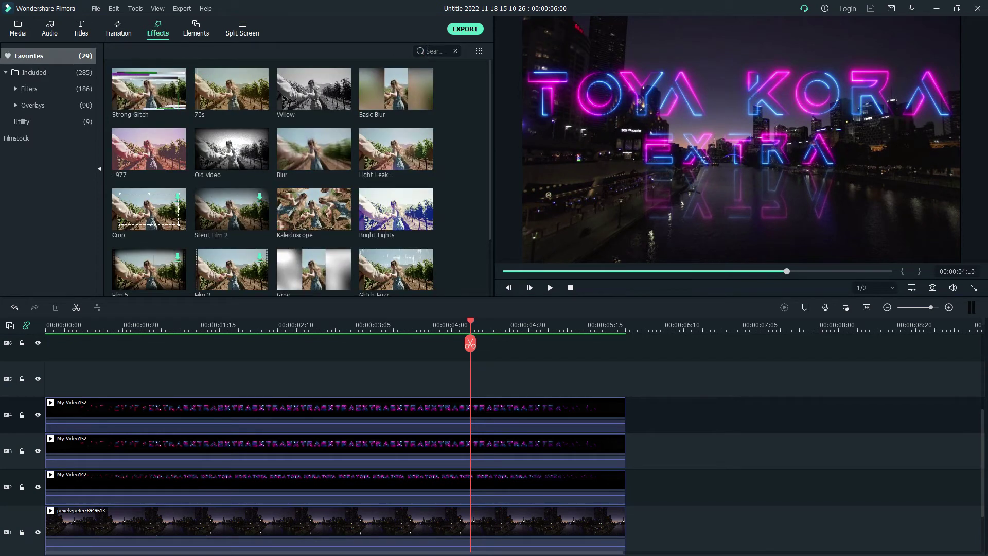
click(33, 72)
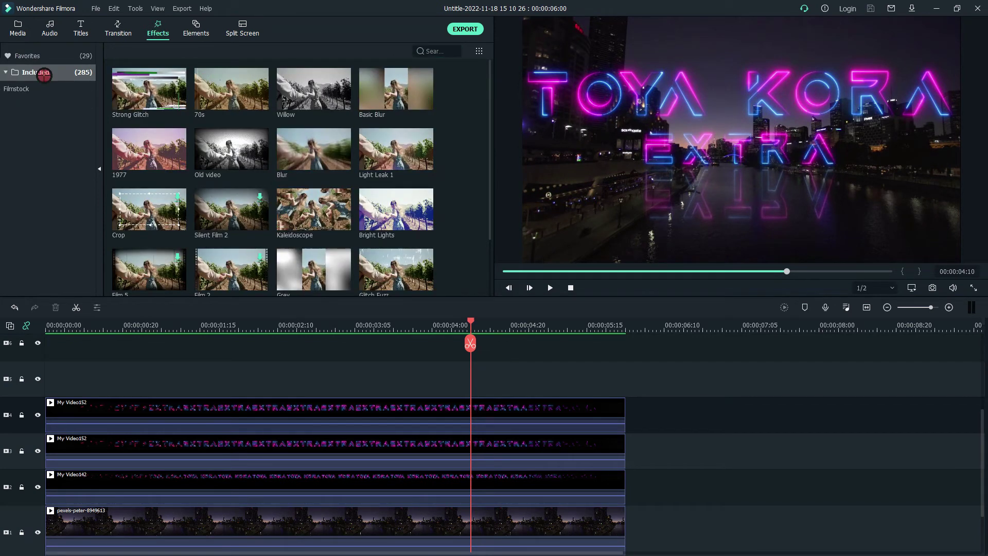
click(434, 51)
text(tu)
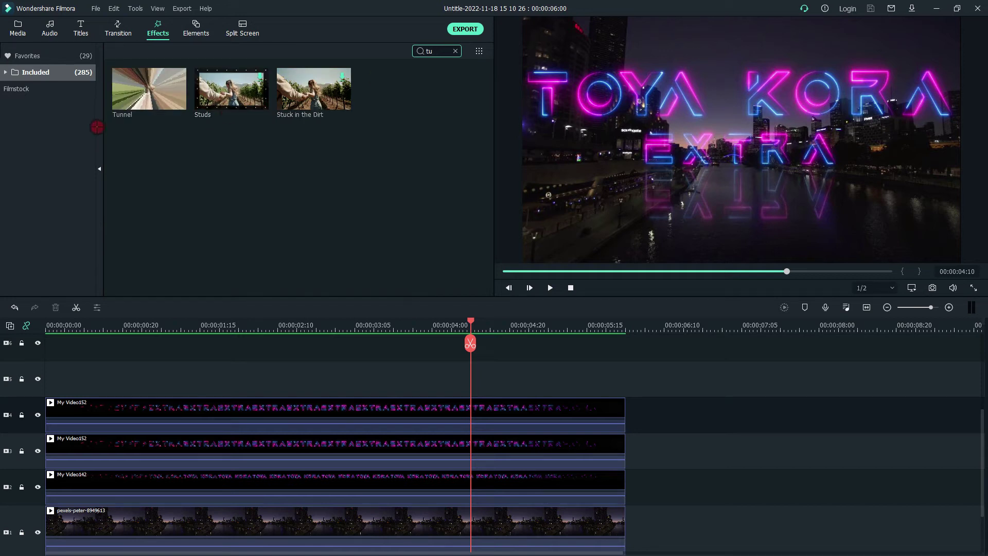
click(146, 94)
drag(147, 94, 625, 381)
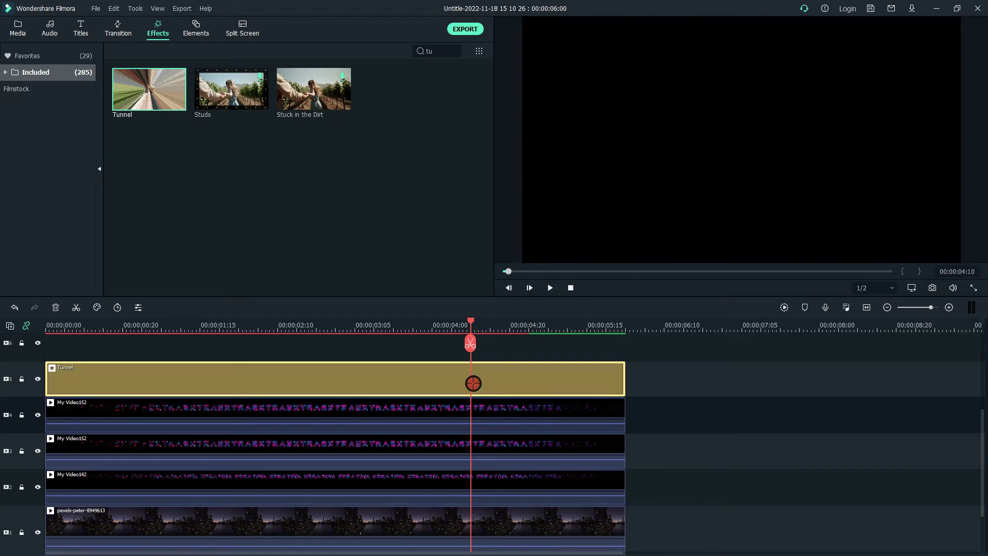
Set the Tunnel effect's radius to 48 and alpha to 60, and accept the settings
double_click(435, 379)
click(267, 137)
drag(224, 117, 250, 119)
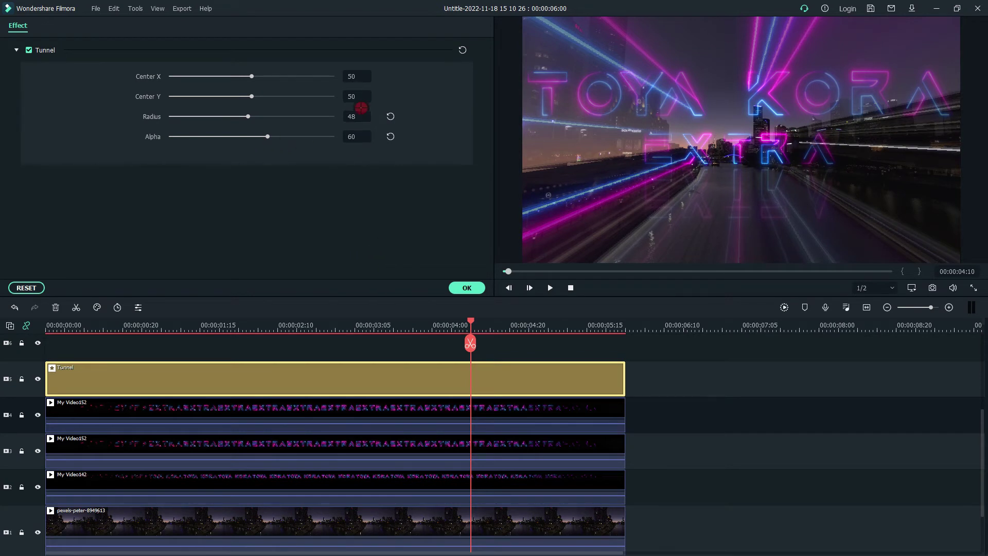
click(475, 287)
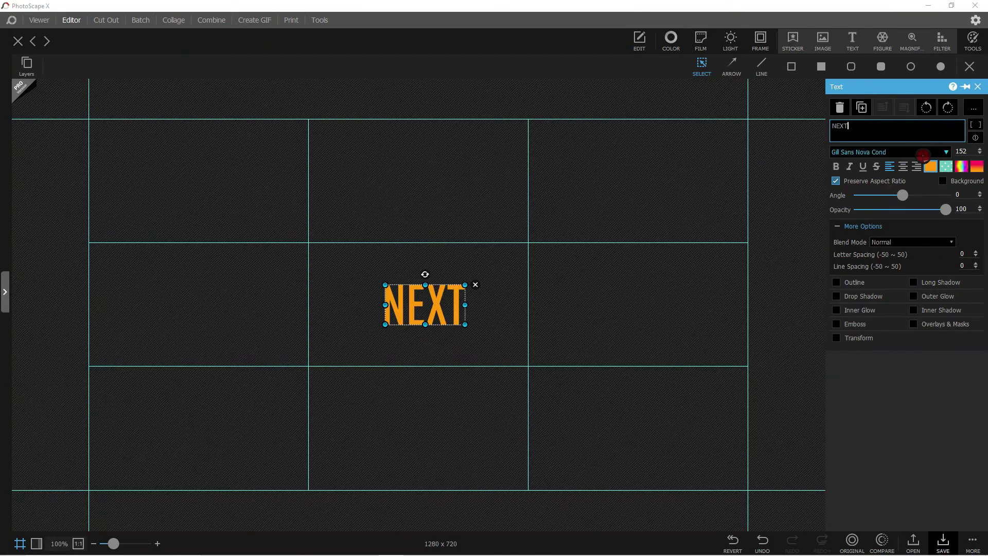
In PhotoScape X, enlarge the NEXT text to size 622, move it toward the canvas center and color it white
drag(465, 324, 709, 441)
drag(592, 352, 483, 289)
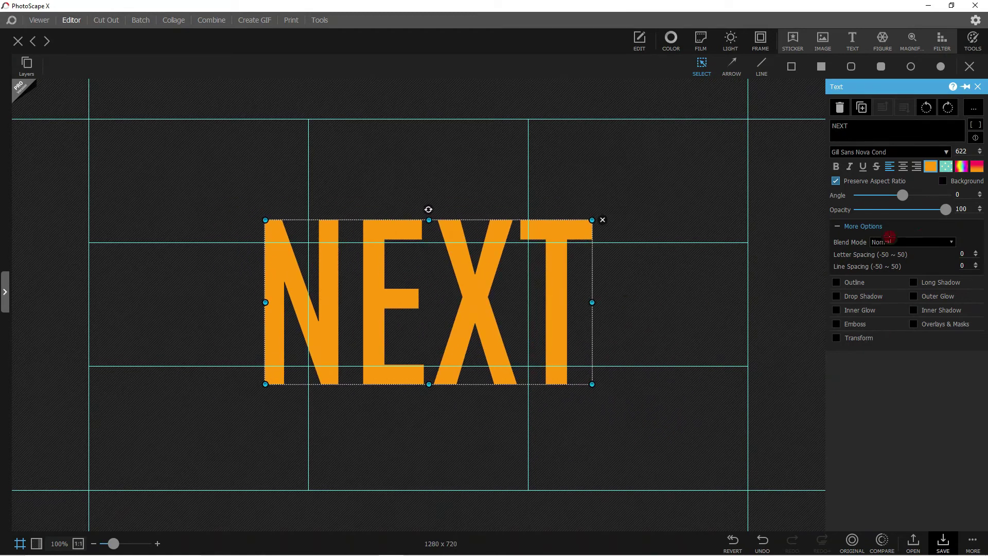
click(929, 169)
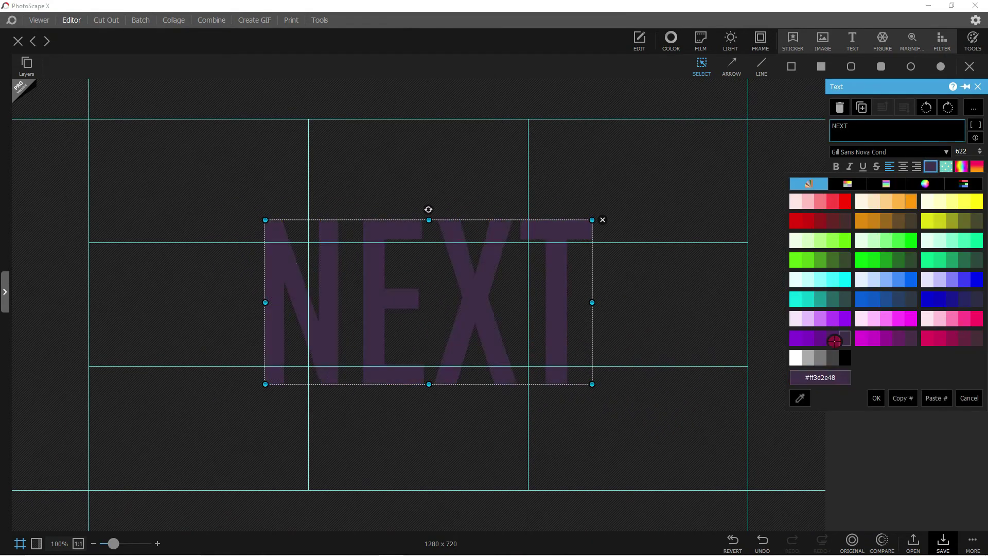
click(798, 359)
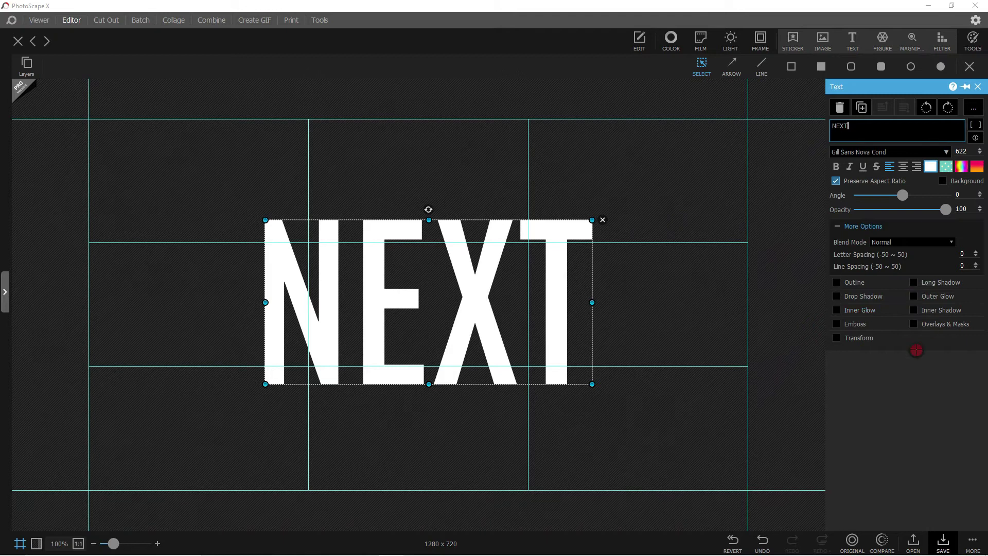
Change the NEXT text to a wider sans-serif font and recenter it on the canvas
click(947, 152)
click(919, 433)
drag(674, 311, 525, 312)
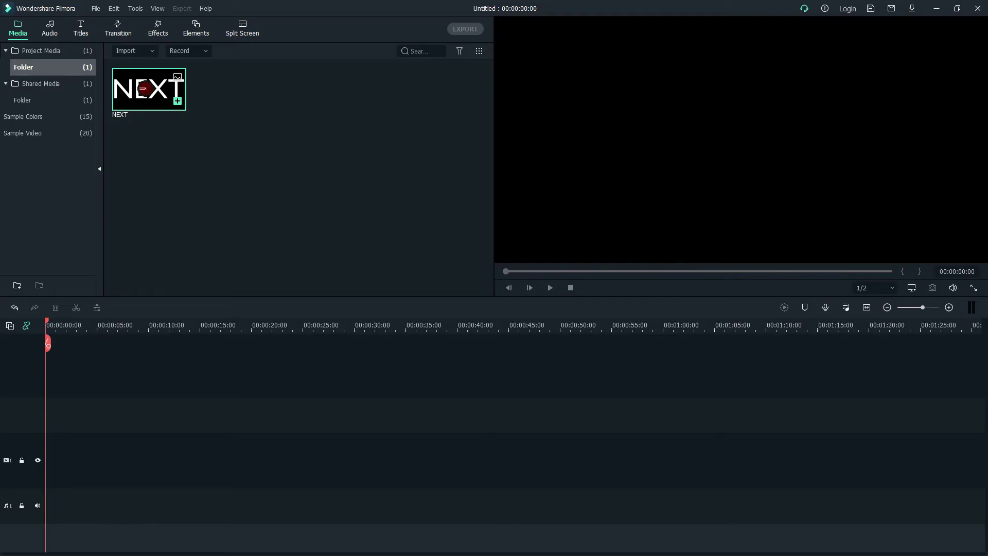
In Filmora, place the NEXT image on track 1 and add a custom animation keyframe at 00:00:02:00
drag(149, 89, 72, 460)
drag(69, 328, 163, 337)
drag(48, 320, 149, 332)
double_click(93, 456)
click(79, 26)
click(54, 47)
click(197, 87)
Add further animation keyframes to the NEXT clip at 00:00:02:12, 00:00:03:00 and the clip's end
click(144, 332)
click(212, 87)
click(165, 330)
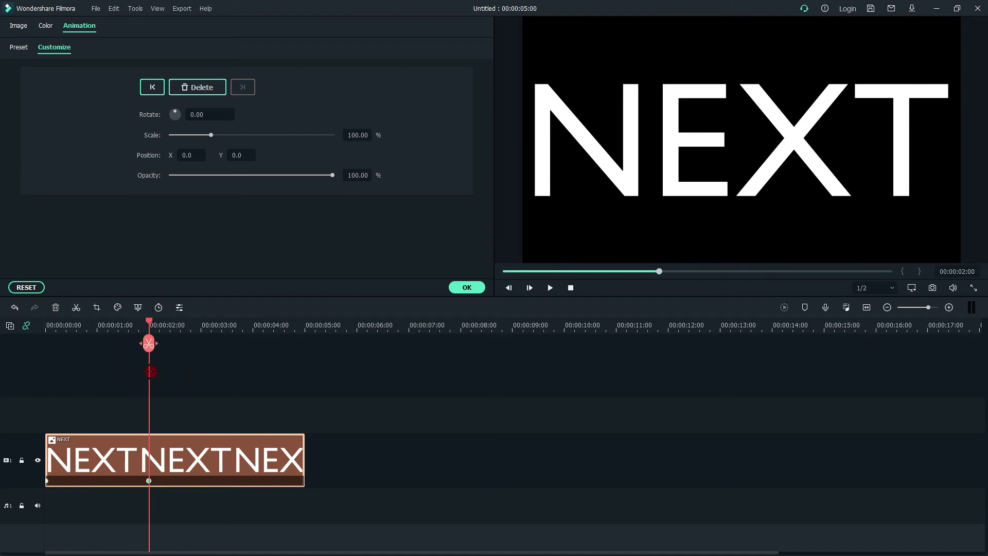
mouse_move(170, 374)
mouse_down()
mouse_move(190, 374)
mouse_move(178, 374)
mouse_up()
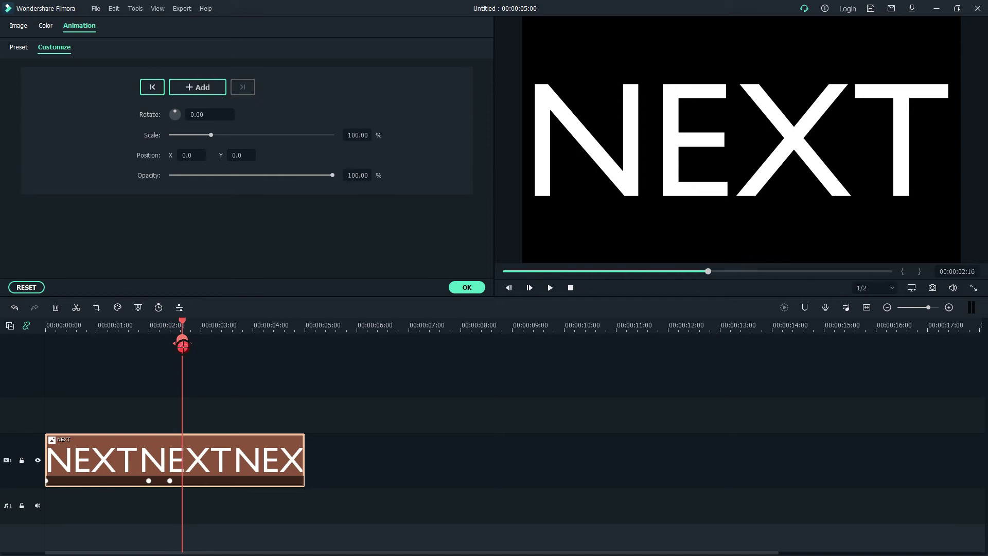
drag(170, 481, 174, 480)
drag(174, 342, 304, 411)
click(197, 87)
Set position X to about -818 at the first keyframe and scale to 115 % at the 00:00:02:12 keyframe
click(47, 325)
drag(188, 155, 22, 155)
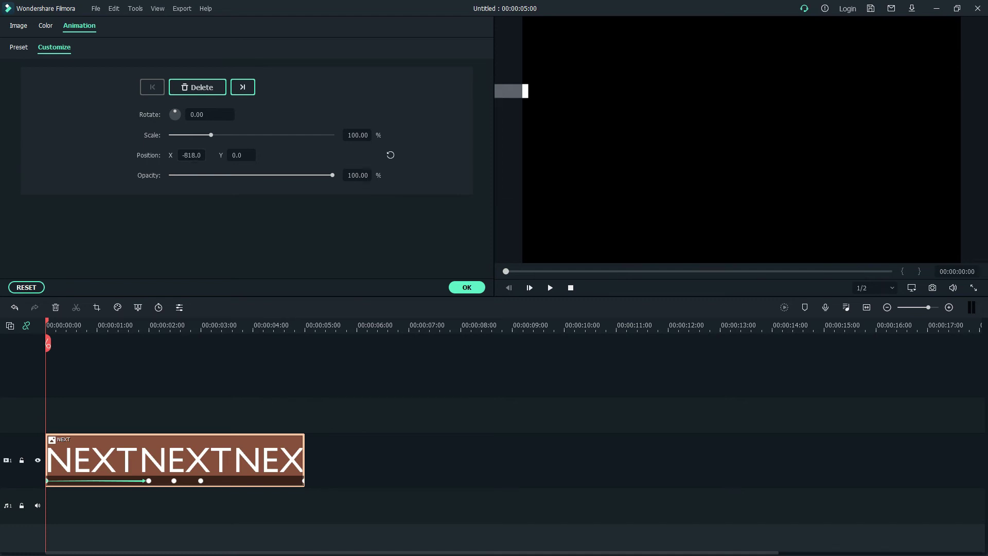
drag(49, 344, 175, 343)
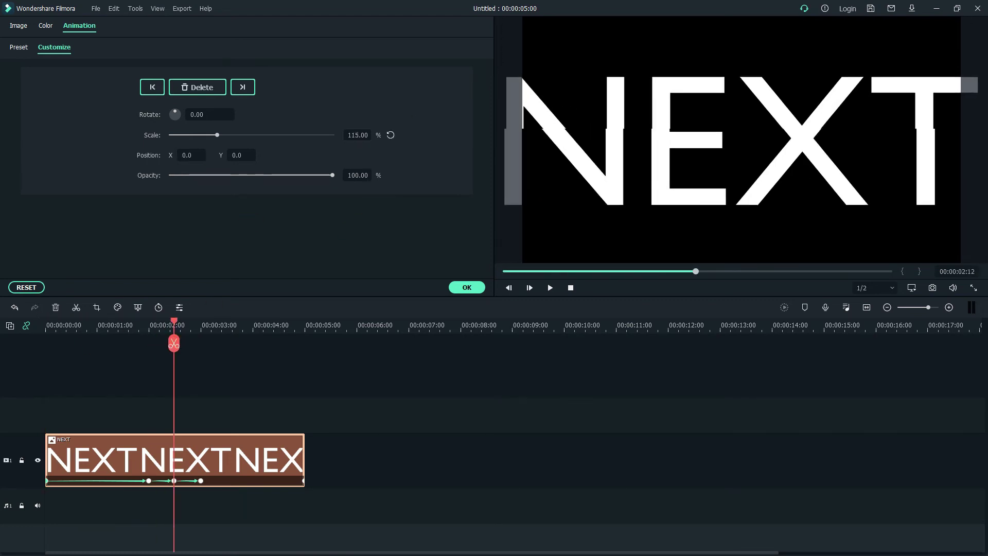
Move the NEXT text out of frame to the right at the last keyframe and play the animation
drag(174, 329, 211, 330)
click(245, 87)
drag(191, 155, 624, 155)
key(space)
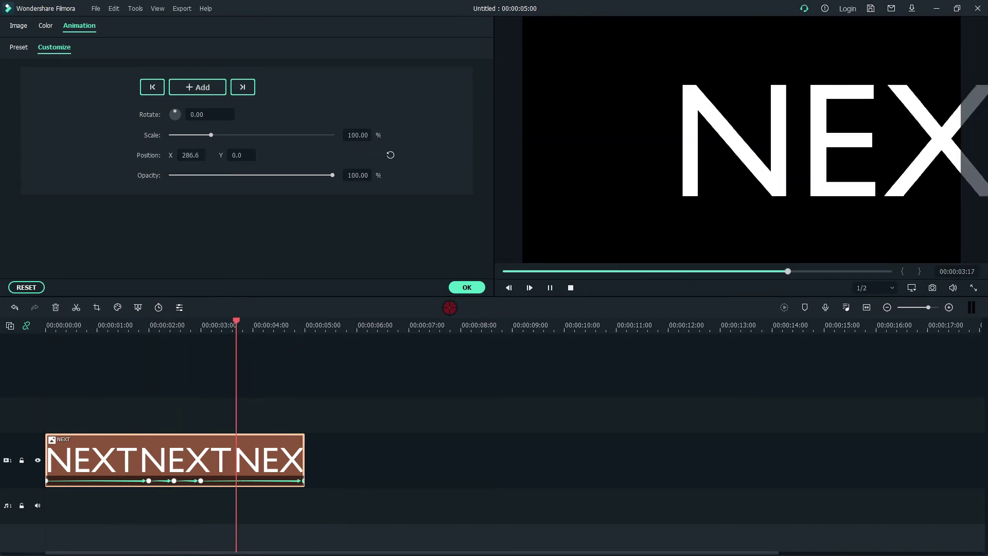
key(space)
Replace the middle keyframe with two at 00:00:02:05 and 00:00:02:20, both scaled to 107.25 %, and accept the animation
drag(305, 343, 159, 344)
drag(359, 134, 359, 134)
drag(159, 343, 190, 344)
click(357, 135)
key(ctrl+c)
click(197, 87)
click(357, 134)
key(ctrl+v)
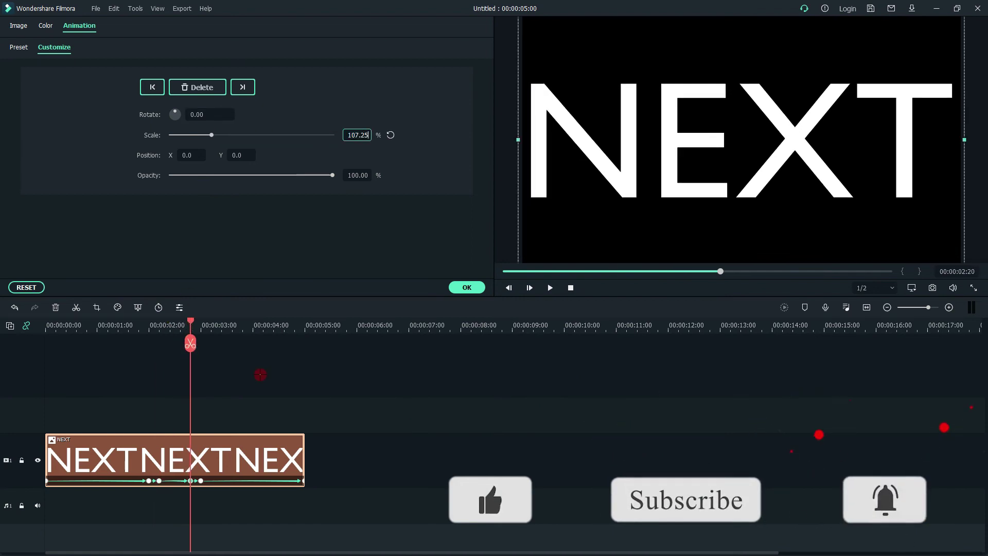
click(466, 287)
Add the Tilt-shift Circle effect above the NEXT clip from its start and trim it to end at 00:00:02:05
click(154, 28)
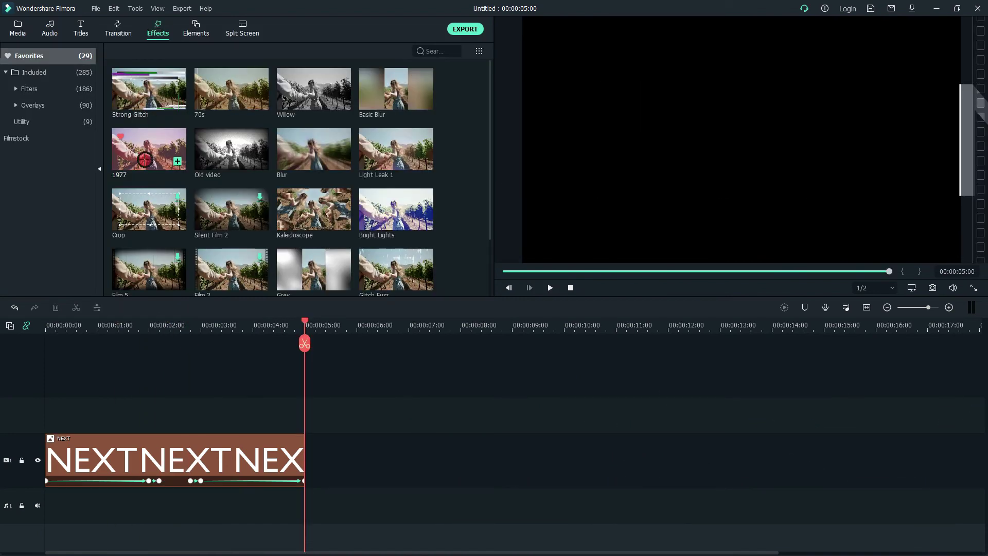
drag(230, 204, 42, 400)
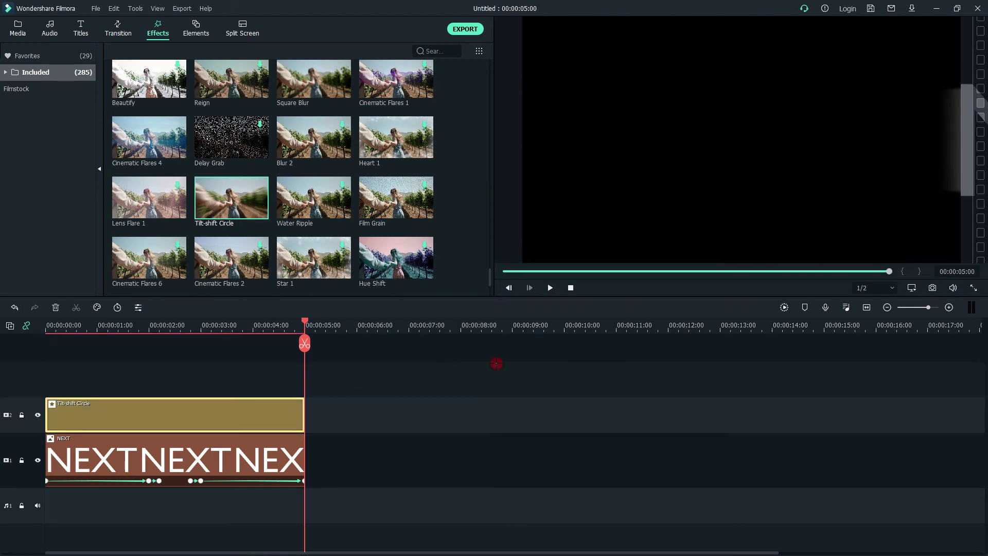
drag(527, 269, 493, 274)
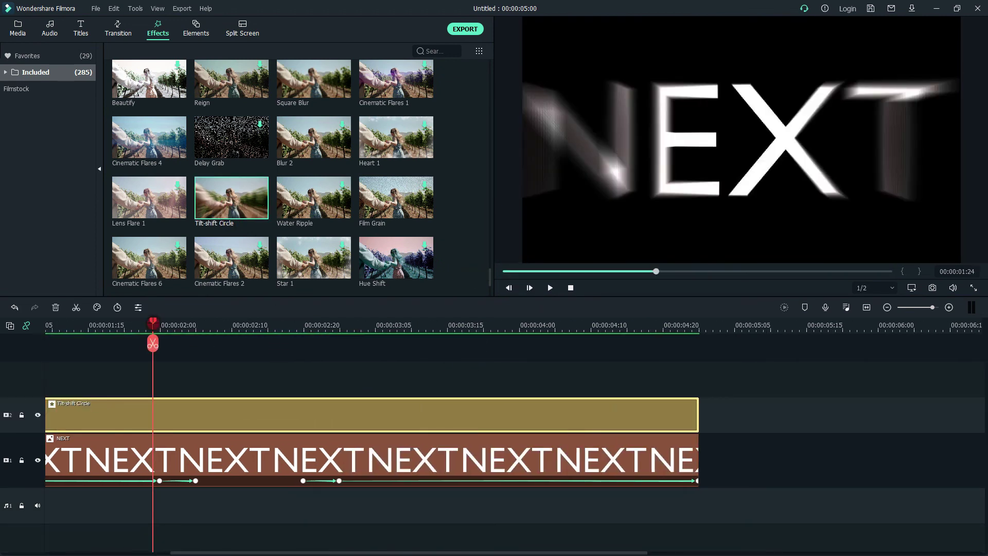
drag(153, 324, 215, 353)
drag(700, 413, 196, 415)
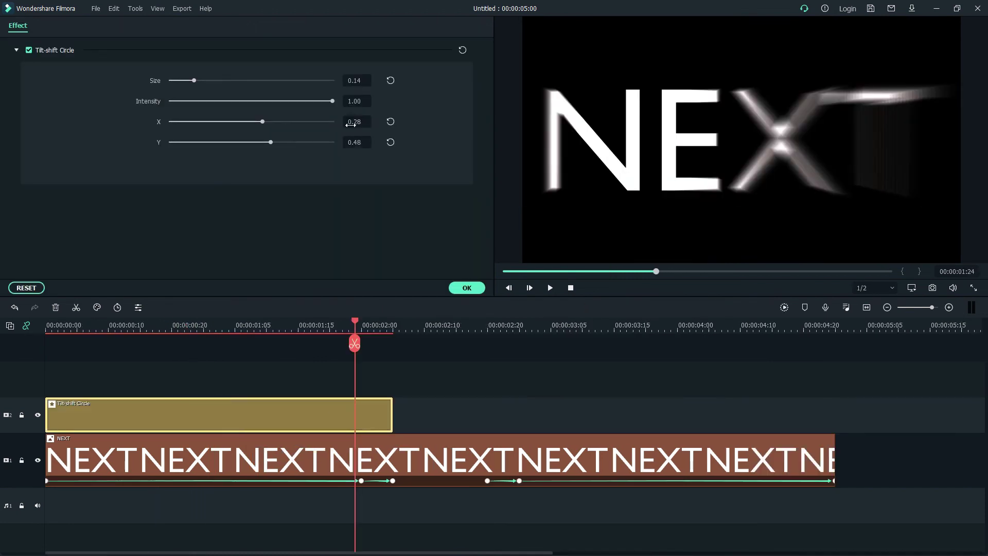
Set the Tilt-shift Circle's size to 0.12, X to 0.22 and Y to 0.50, and play the result
drag(647, 199, 648, 186)
drag(641, 148, 618, 139)
drag(600, 269, 484, 270)
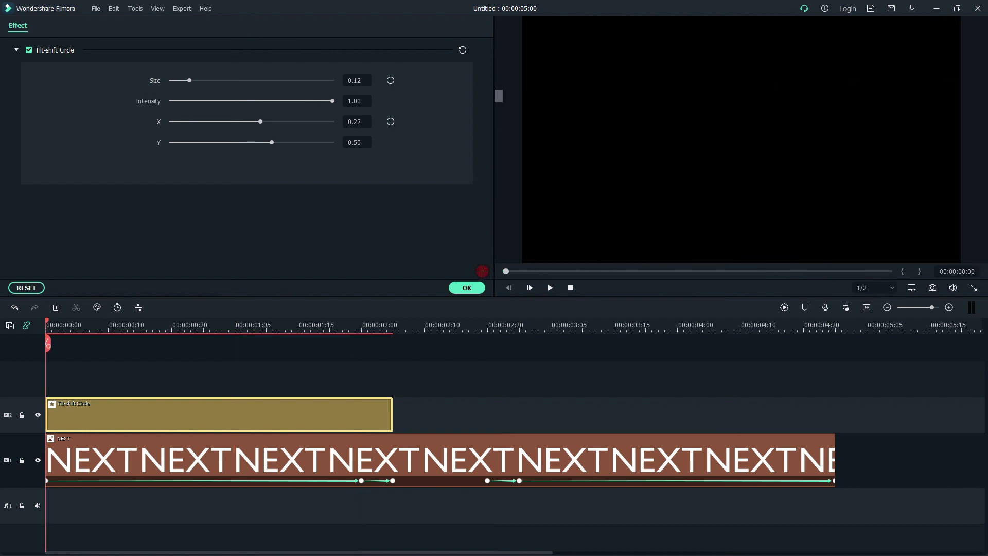
key(space)
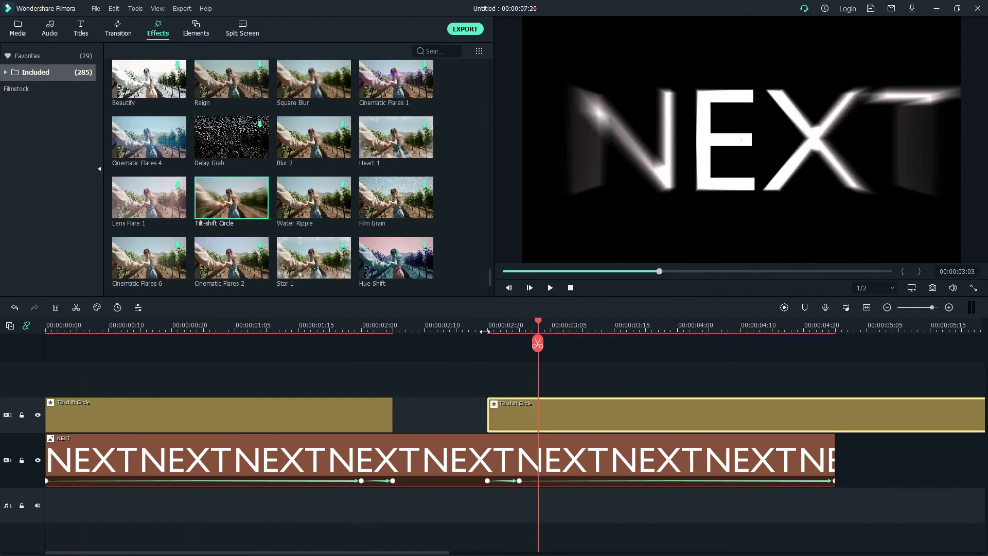
Start a second Tilt-shift Circle effect at 00:00:02:20 and trim it to the end of the NEXT clip
drag(538, 342, 487, 342)
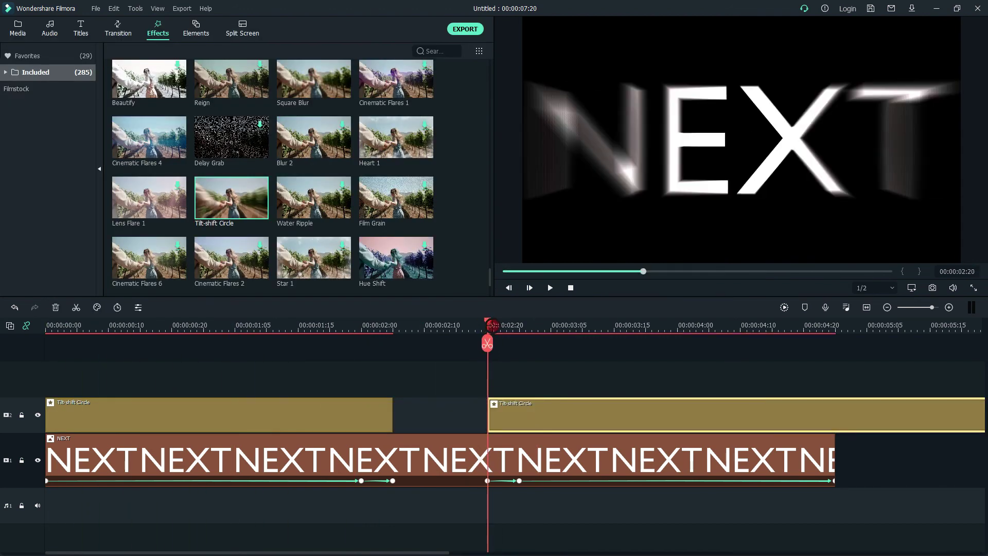
click(838, 325)
click(835, 343)
key(Delete)
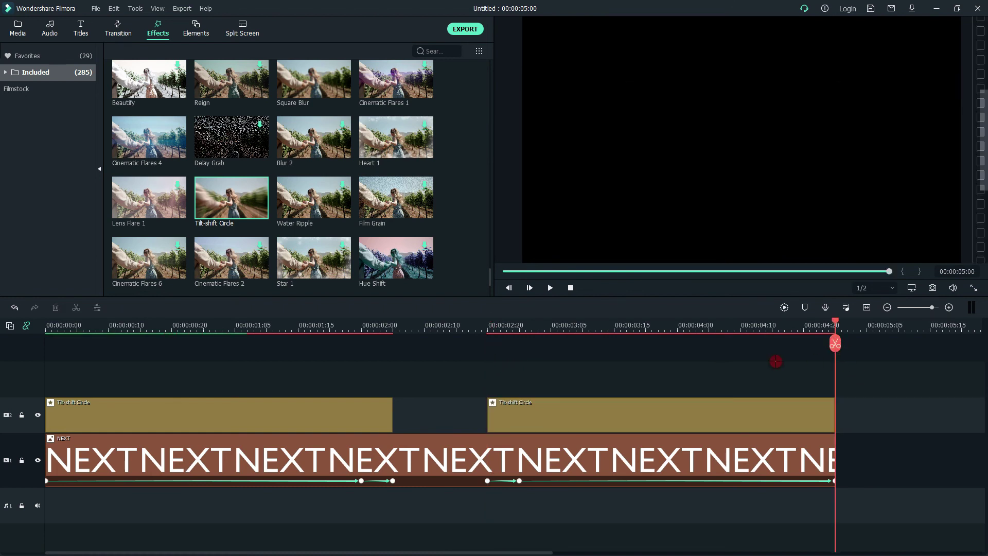
Set the second Tilt-shift Circle's size to 0.12, shift its center to X about 0.77, and accept the settings
double_click(547, 419)
drag(748, 182, 751, 192)
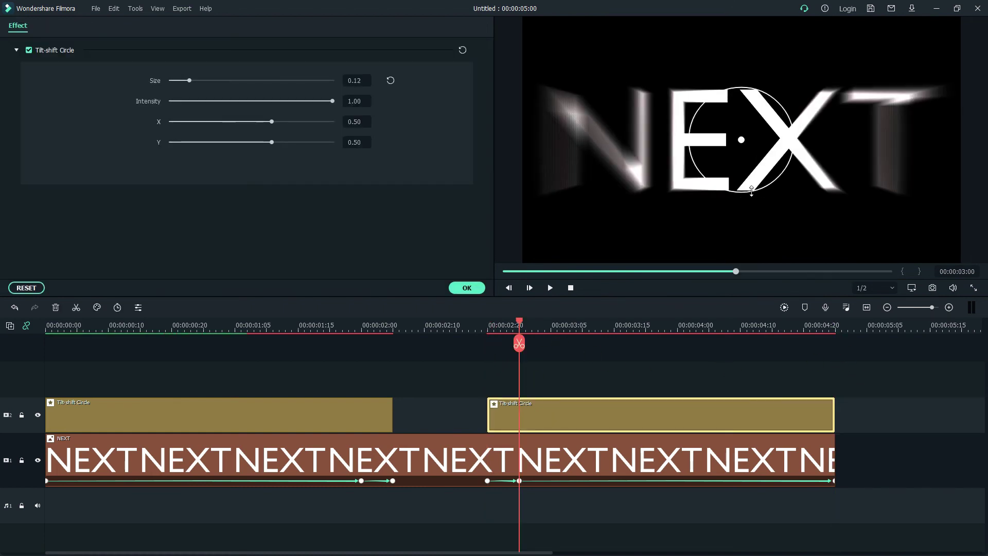
drag(742, 141, 871, 144)
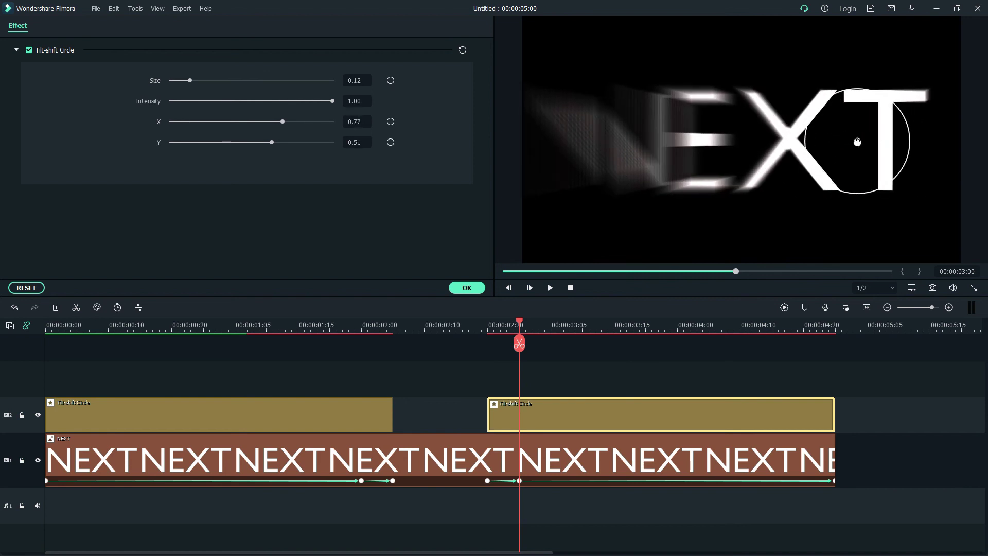
click(467, 288)
Add the Blur effect on track 3 over the whole clip and split it at 00:00:02:05 and 00:00:02:20
scroll(250, 159, up, 5)
drag(232, 270, 576, 359)
drag(519, 344, 489, 387)
click(393, 343)
click(487, 344)
click(455, 380)
Adjust the Blur settings of the section before 00:00:02:05 and select the section after 00:00:02:20
double_click(305, 383)
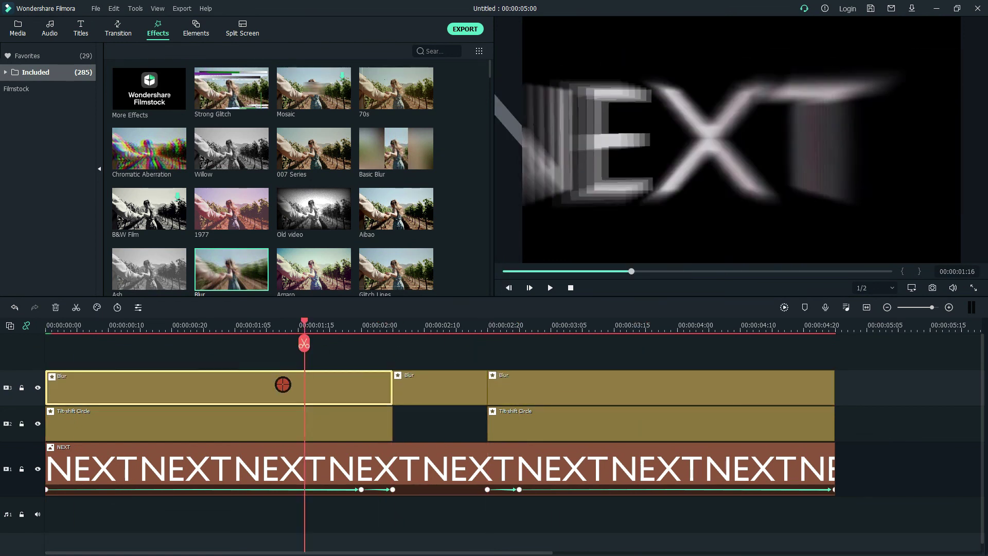
mouse_move(332, 116)
mouse_down()
mouse_move(298, 119)
mouse_move(343, 118)
mouse_up()
click(596, 413)
click(561, 393)
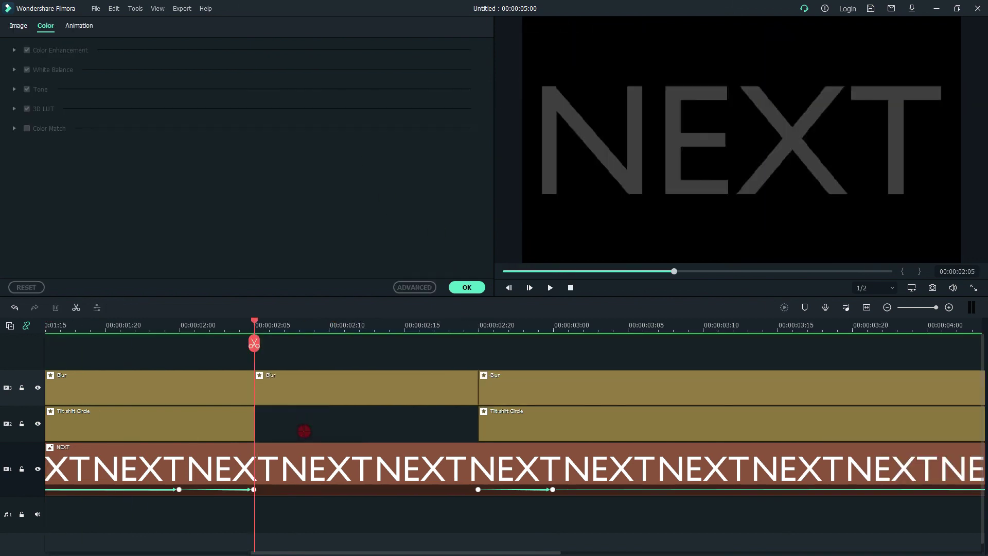
Split the NEXT clip at 00:00:02:05 and 00:00:02:20 and copy the middle section onto track 2
click(301, 460)
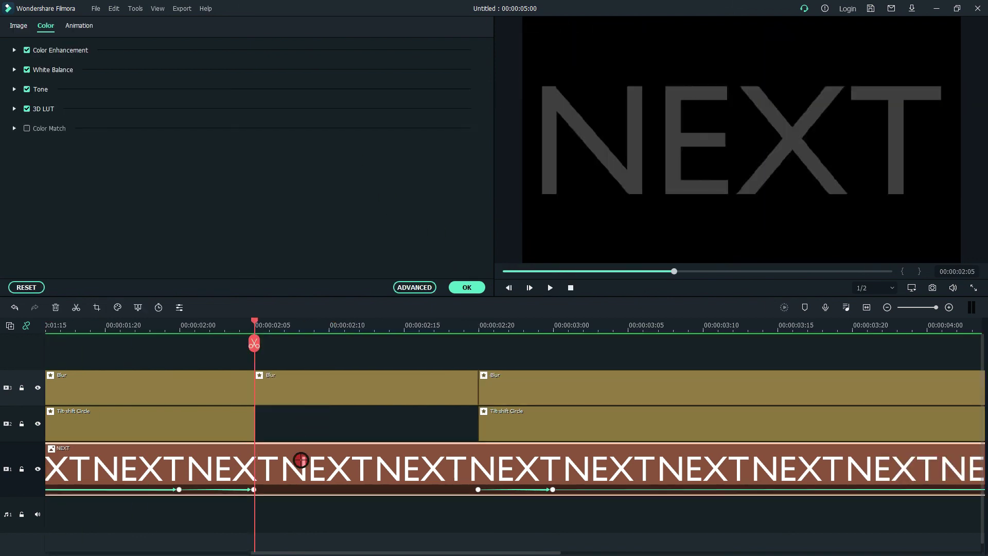
click(254, 344)
drag(255, 343, 482, 482)
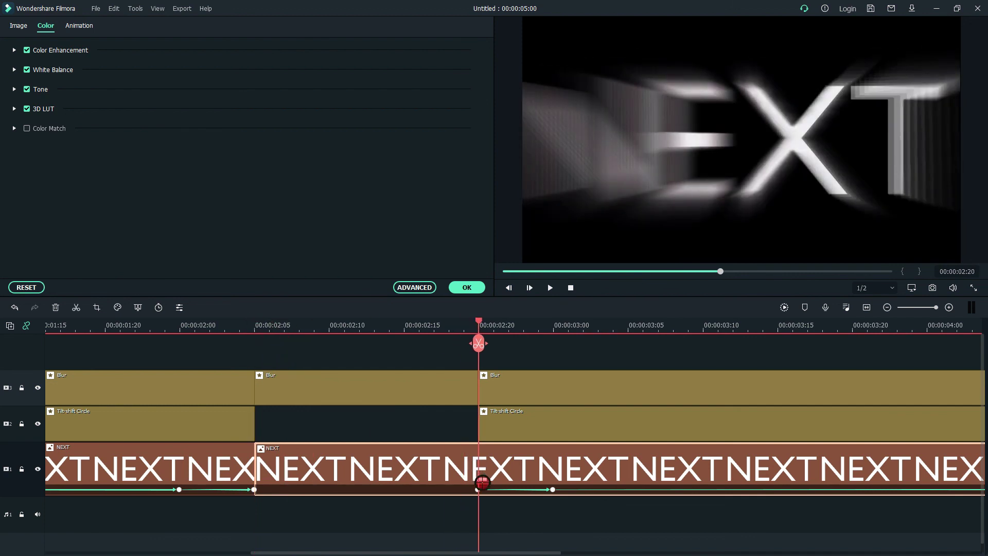
click(479, 343)
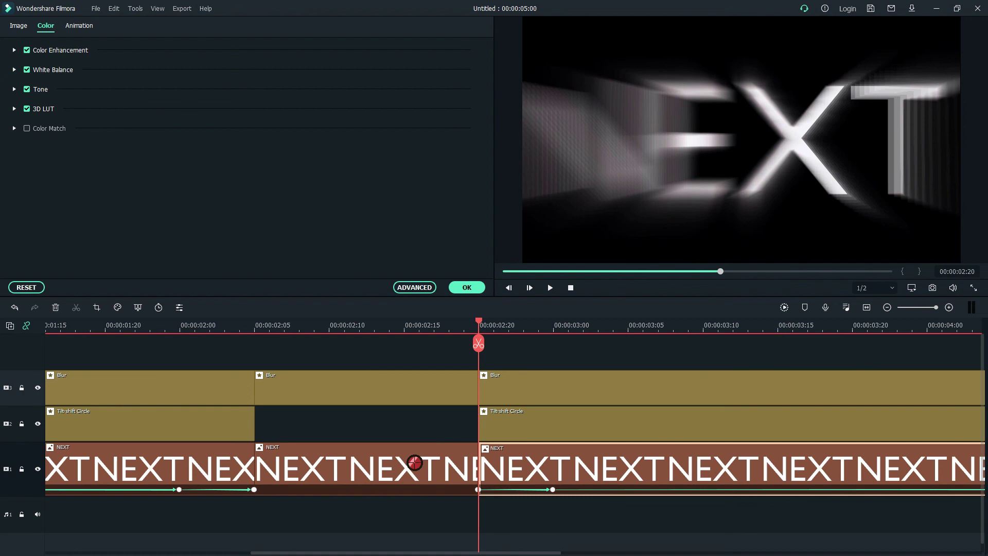
click(370, 447)
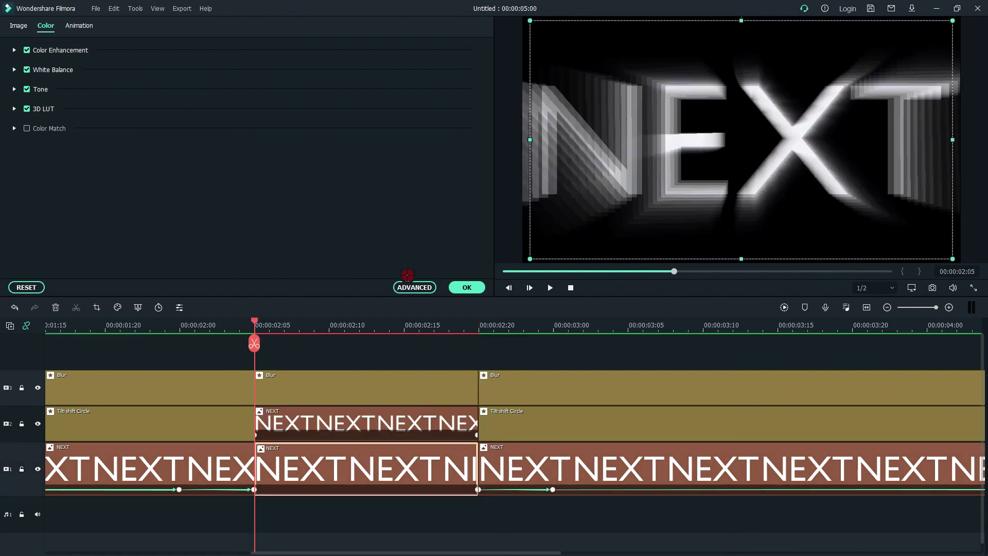
Apply the Warm Max preset from Advanced Color Correction to the middle NEXT section on track 1
click(414, 287)
scroll(283, 278, up, 3)
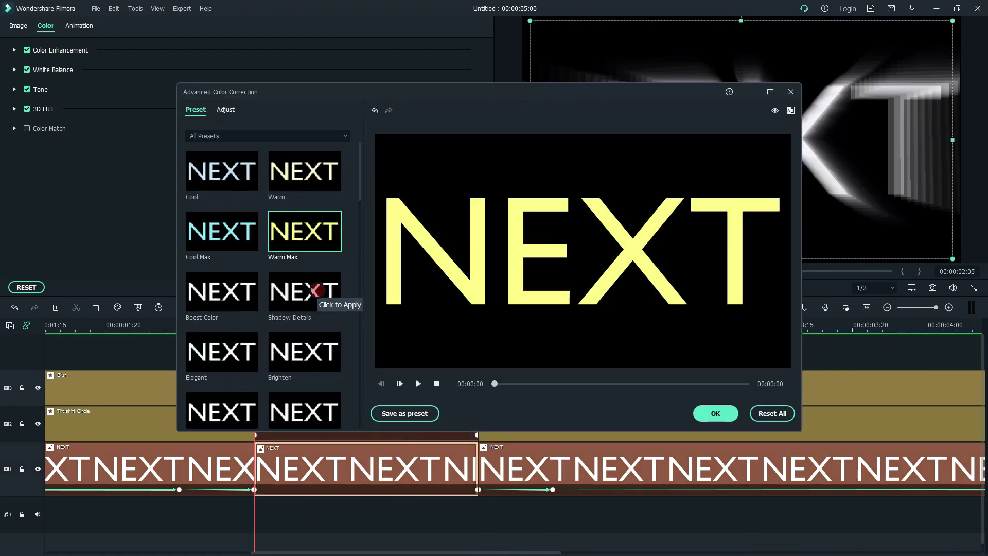
click(702, 417)
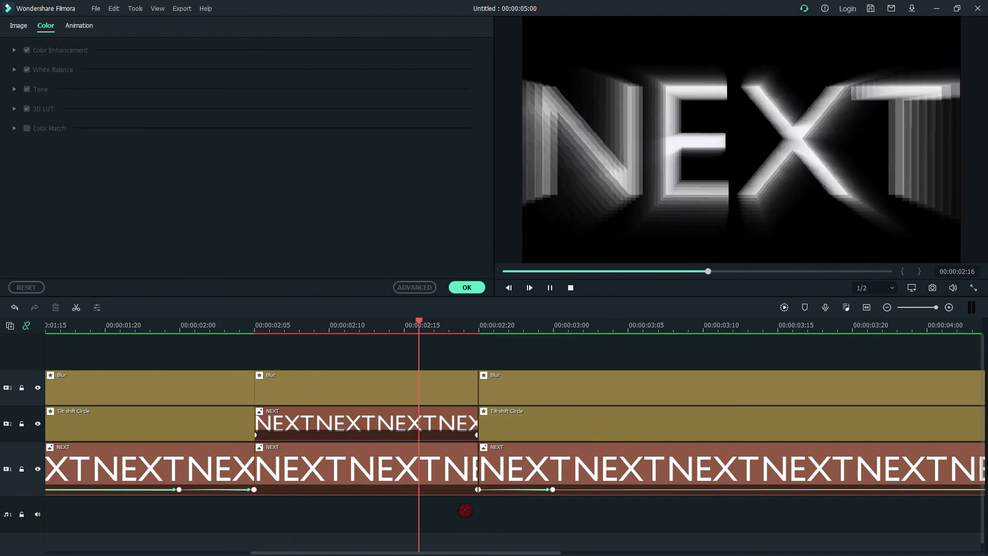
Set the transform scale of the middle NEXT section on track 1 to 92 % and scrub through it
double_click(349, 460)
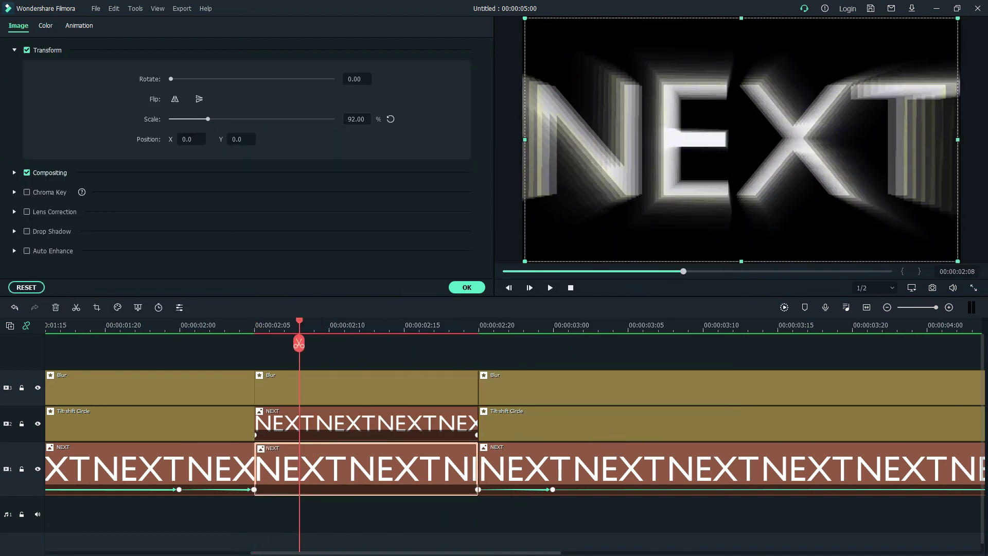
drag(326, 325, 206, 329)
click(260, 325)
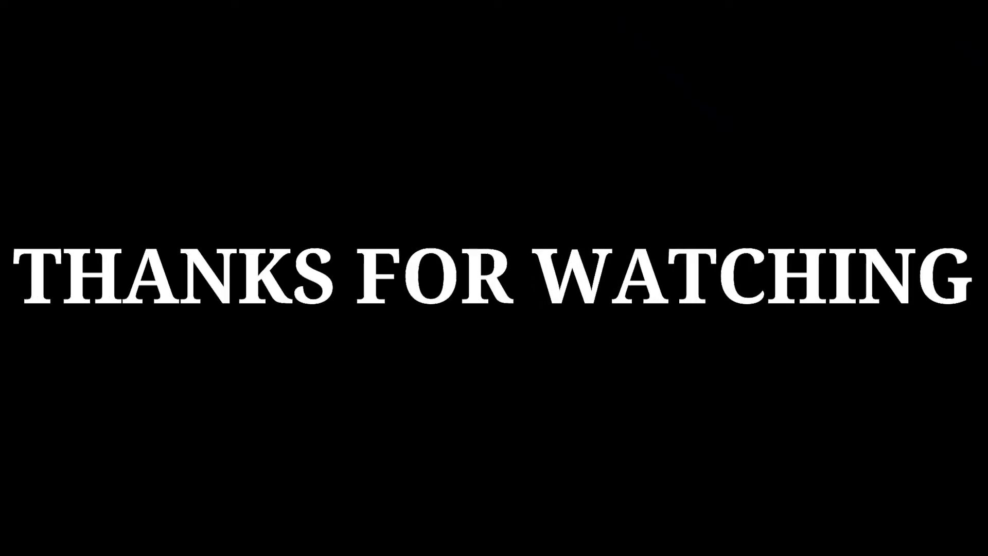